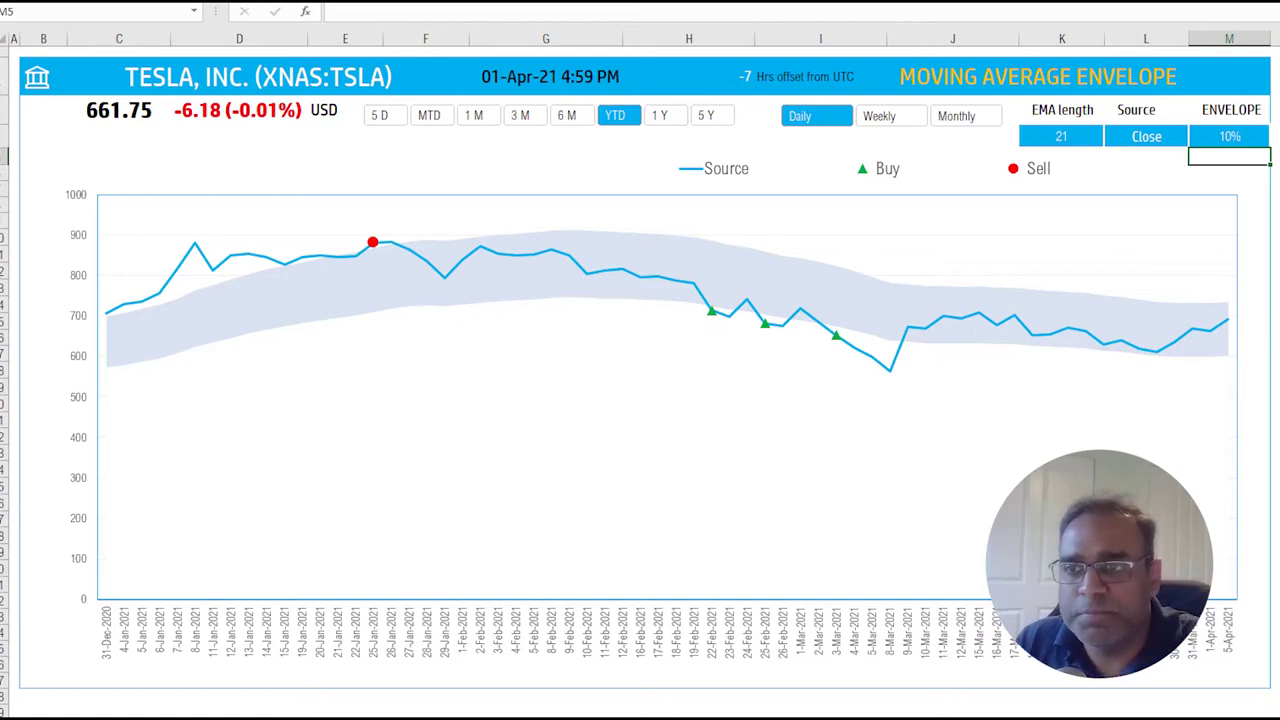
Set the envelope percentage in M4 to 3%.
{"action": "left_click", "coordinate": [1229, 136]}
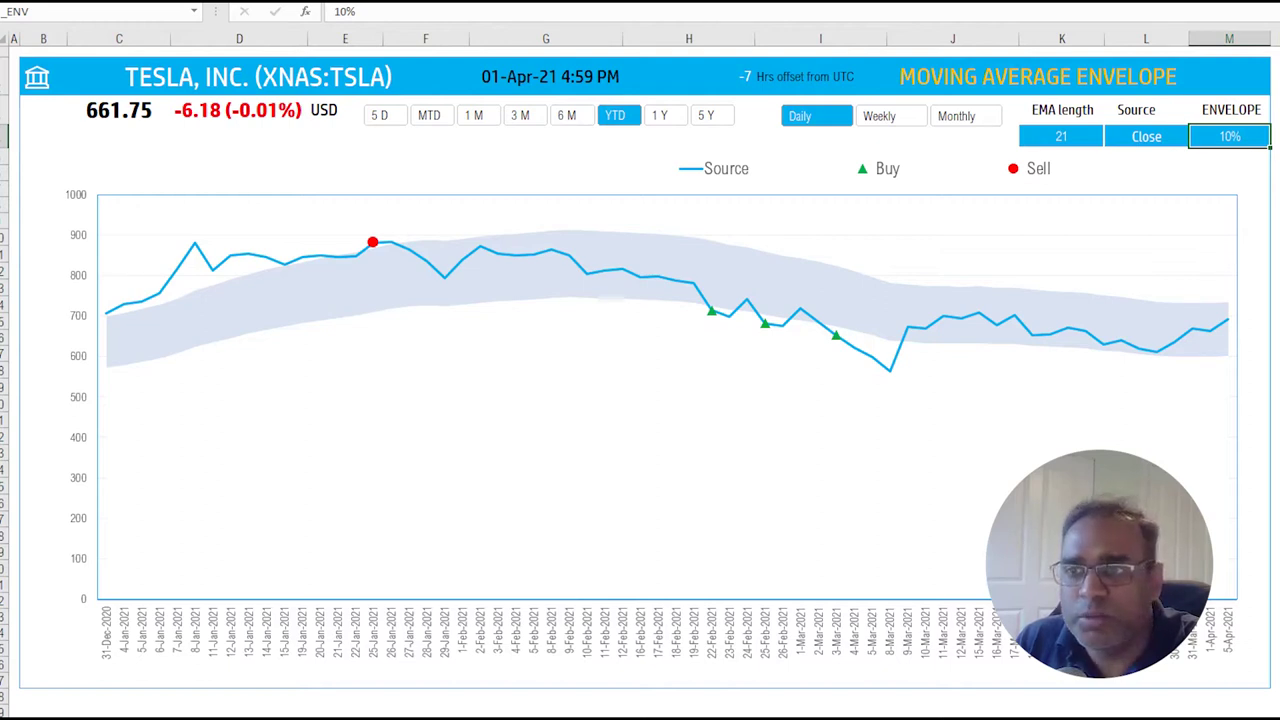
{"action": "type", "text": "3"}
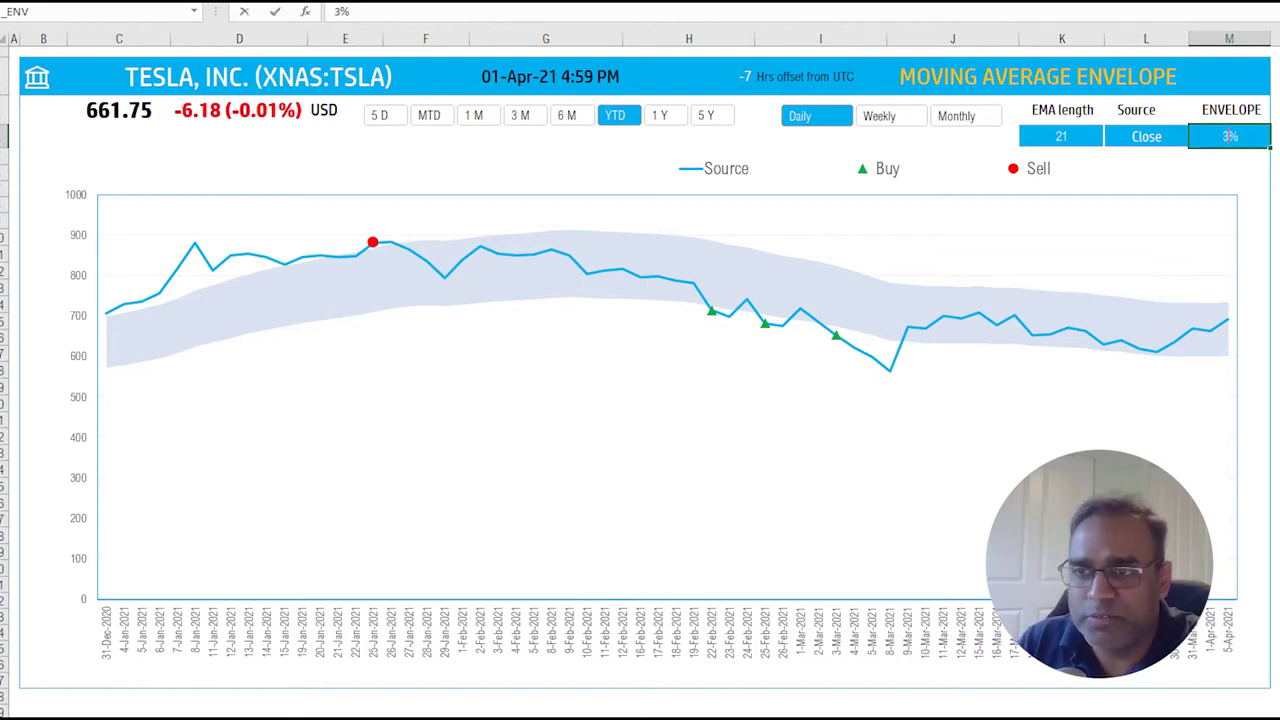
{"action": "key", "text": "Return"}
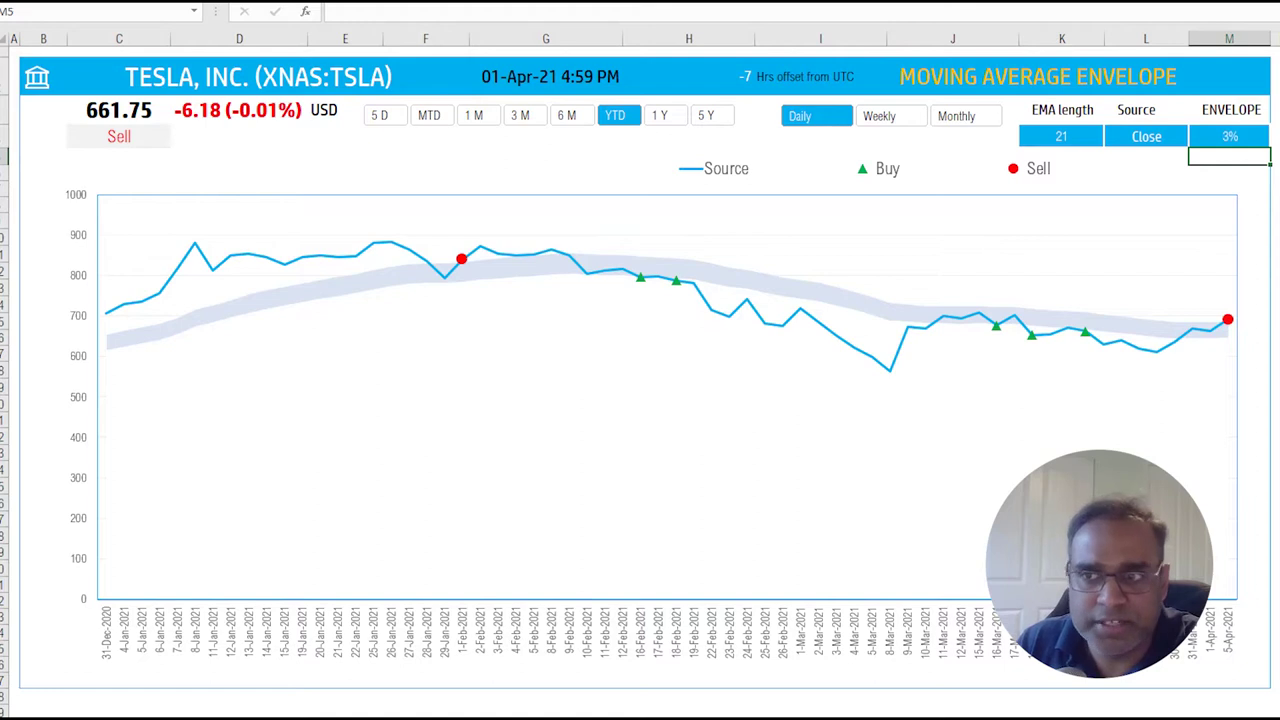
Widen the envelope to 15% and check the new value in M4.
{"action": "left_click", "coordinate": [1229, 136]}
{"action": "type", "text": "15"}
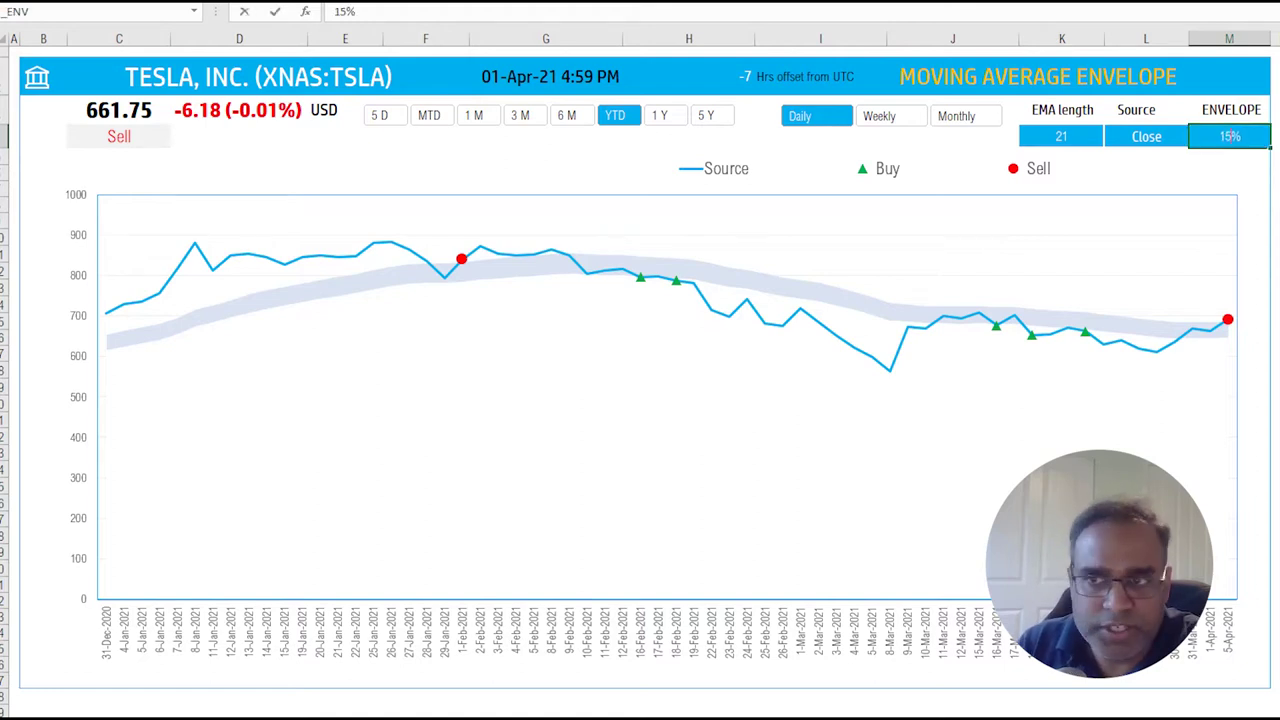
{"action": "key", "text": "Return"}
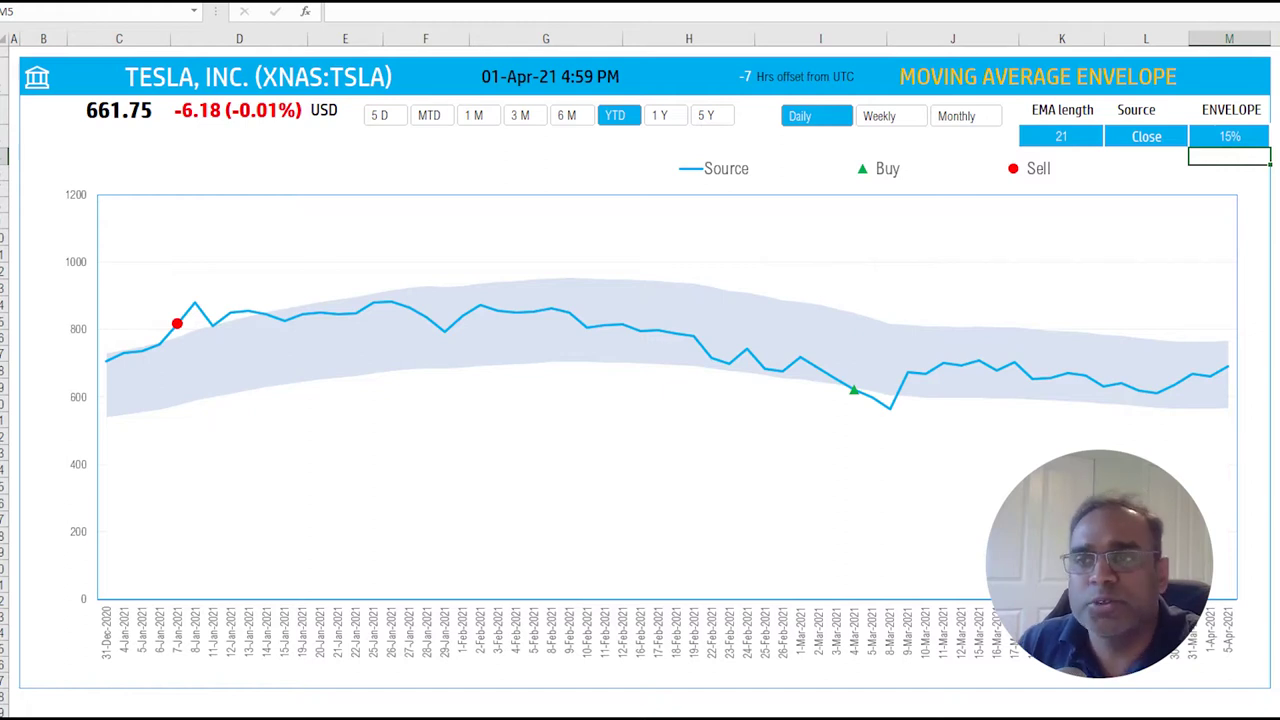
{"action": "left_click", "coordinate": [1229, 136]}
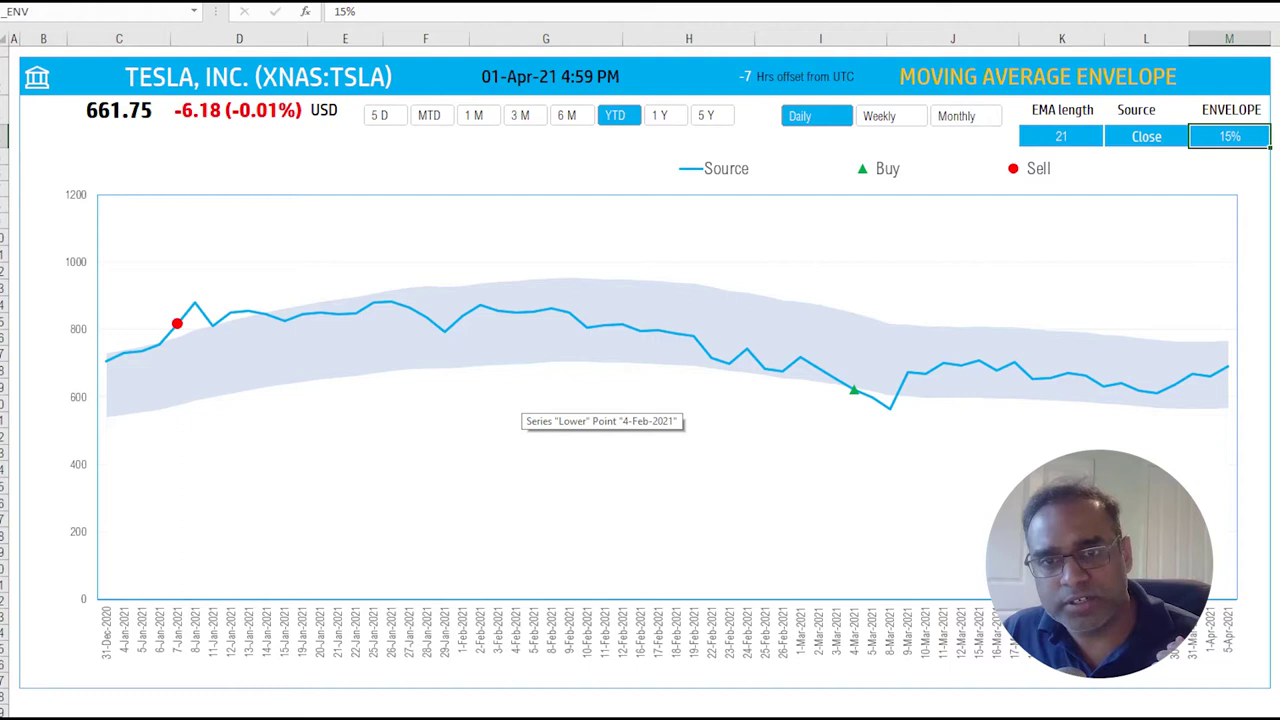
Change the stock in the title cell to XNAS:MSFT.
{"action": "left_click", "coordinate": [244, 76]}
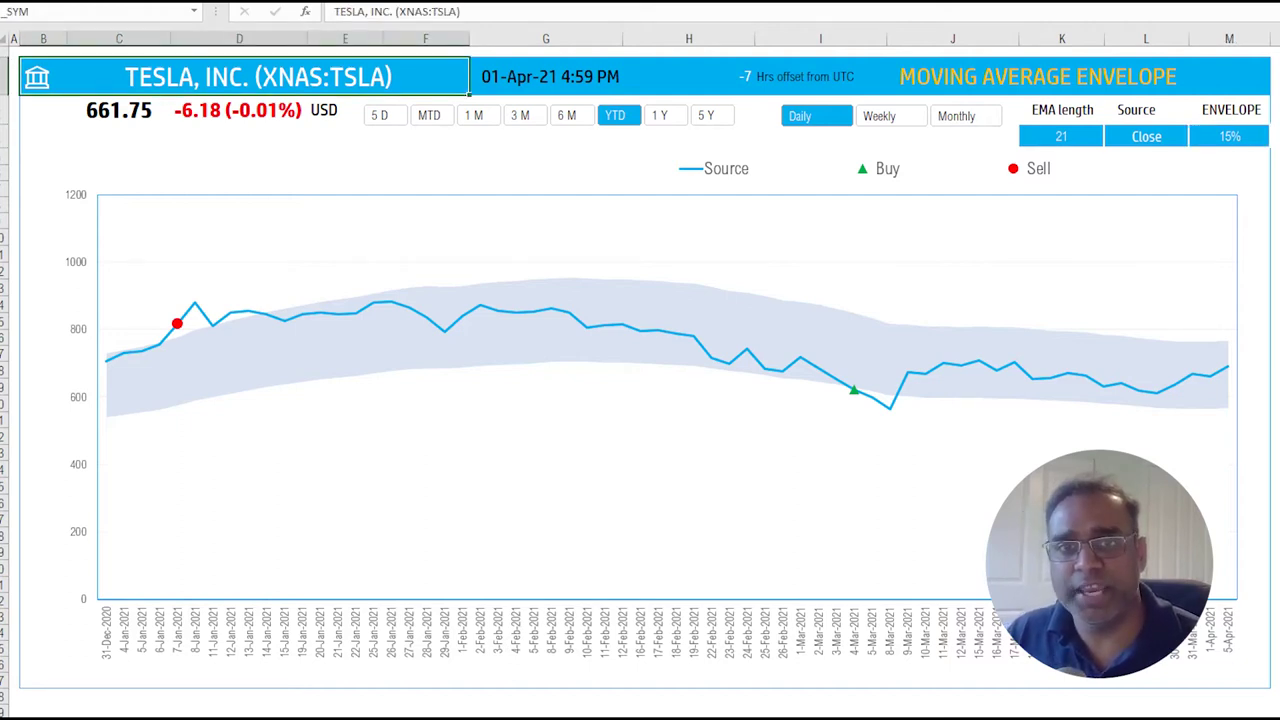
{"action": "type", "text": "XNAS"}
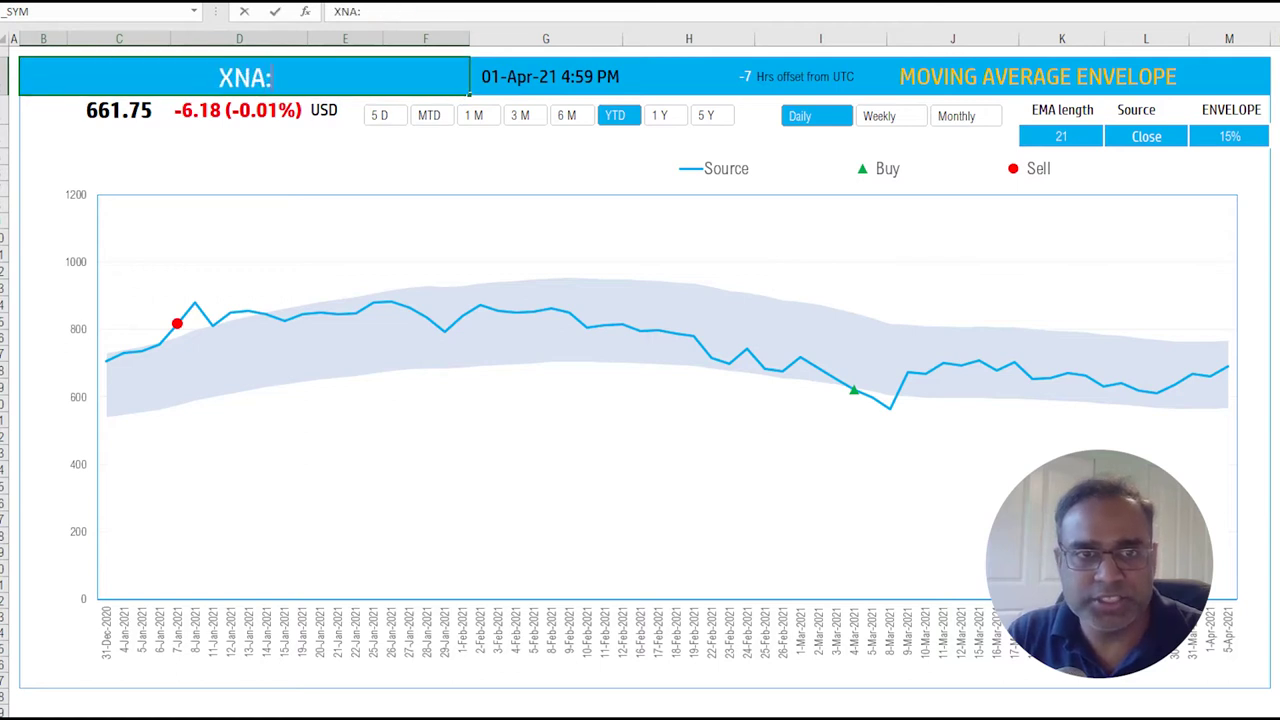
{"action": "type", "text": ":MSFT"}
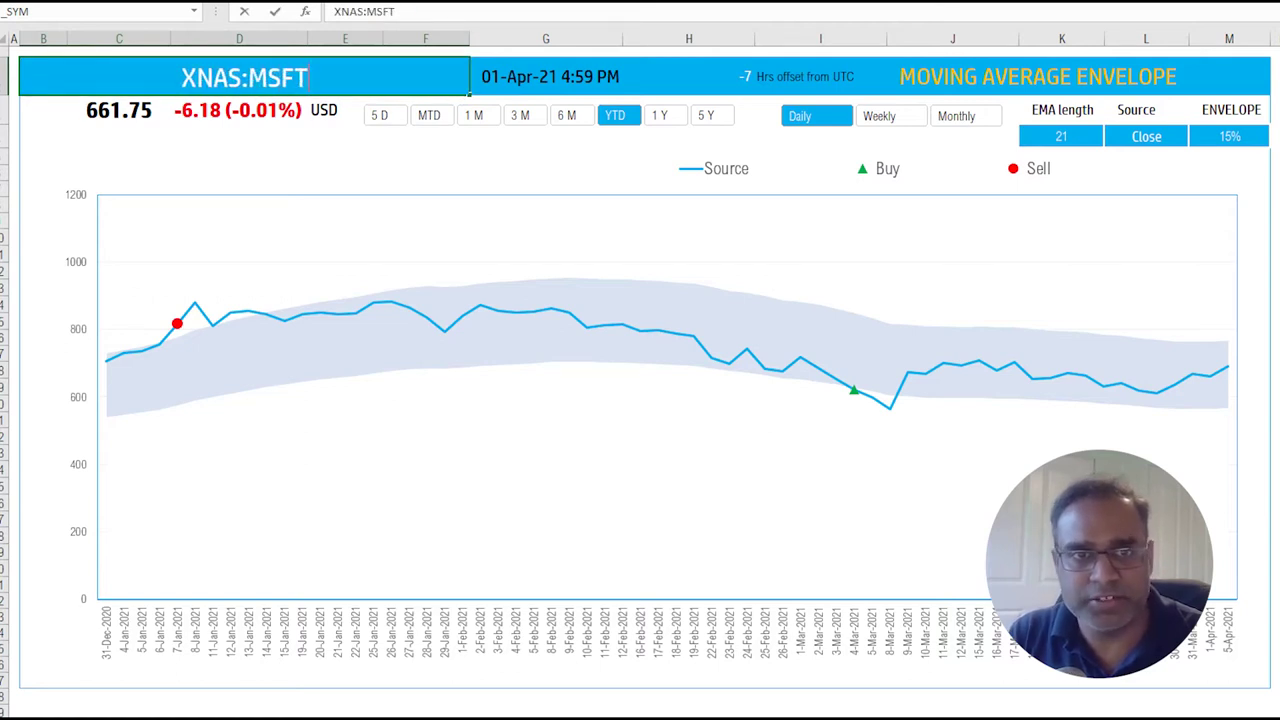
{"action": "key", "text": "Return"}
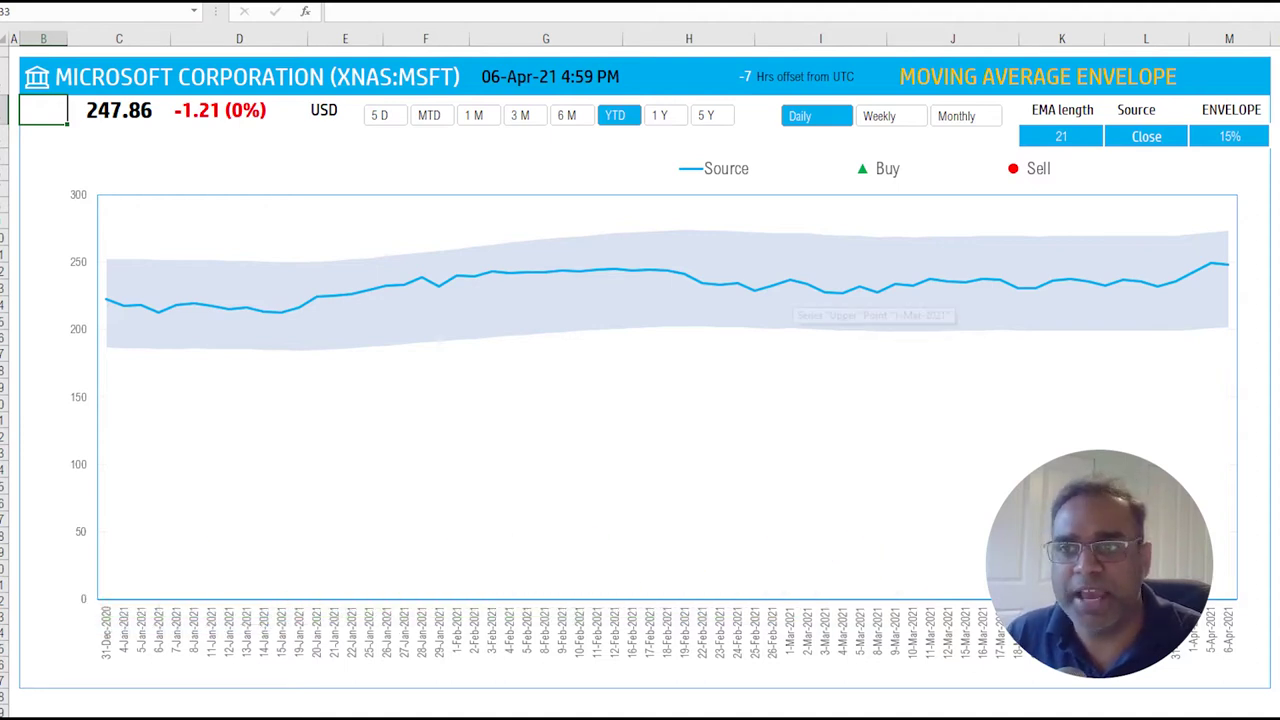
{"action": "left_click", "coordinate": [640, 450]}
Narrow the Microsoft envelope percentage to 3%.
{"action": "left_click", "coordinate": [1229, 136]}
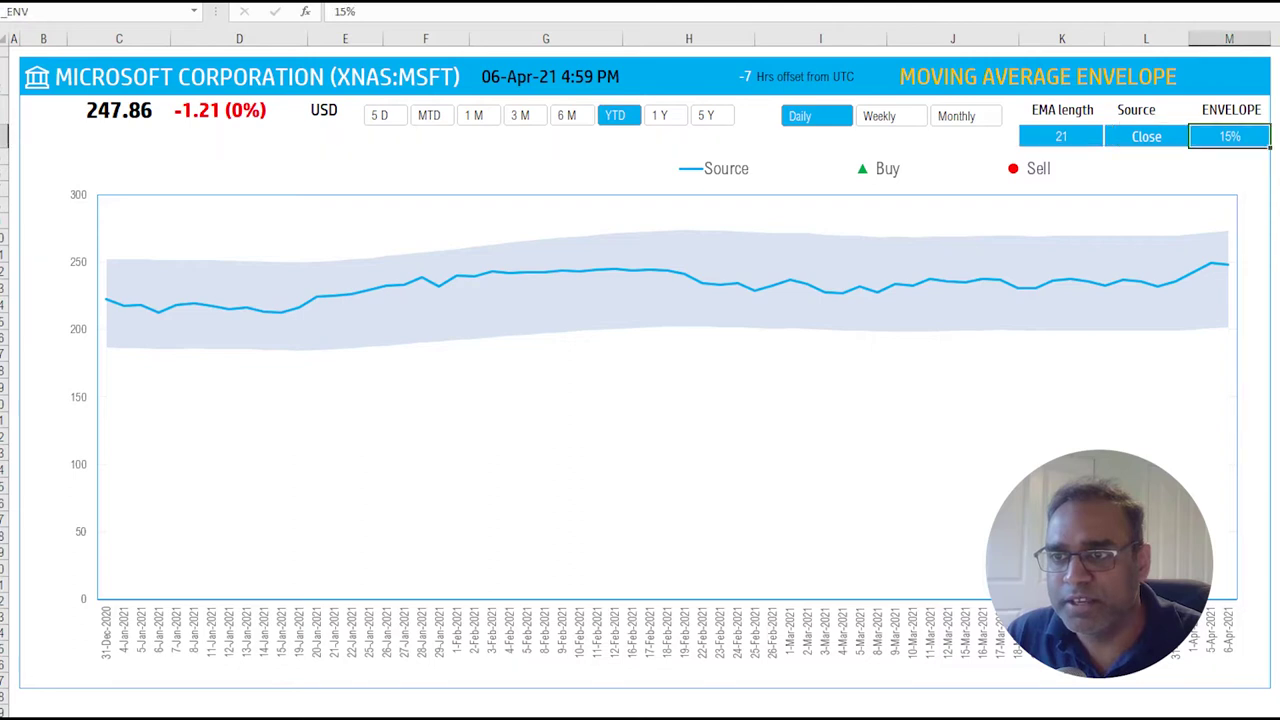
{"action": "type", "text": "3"}
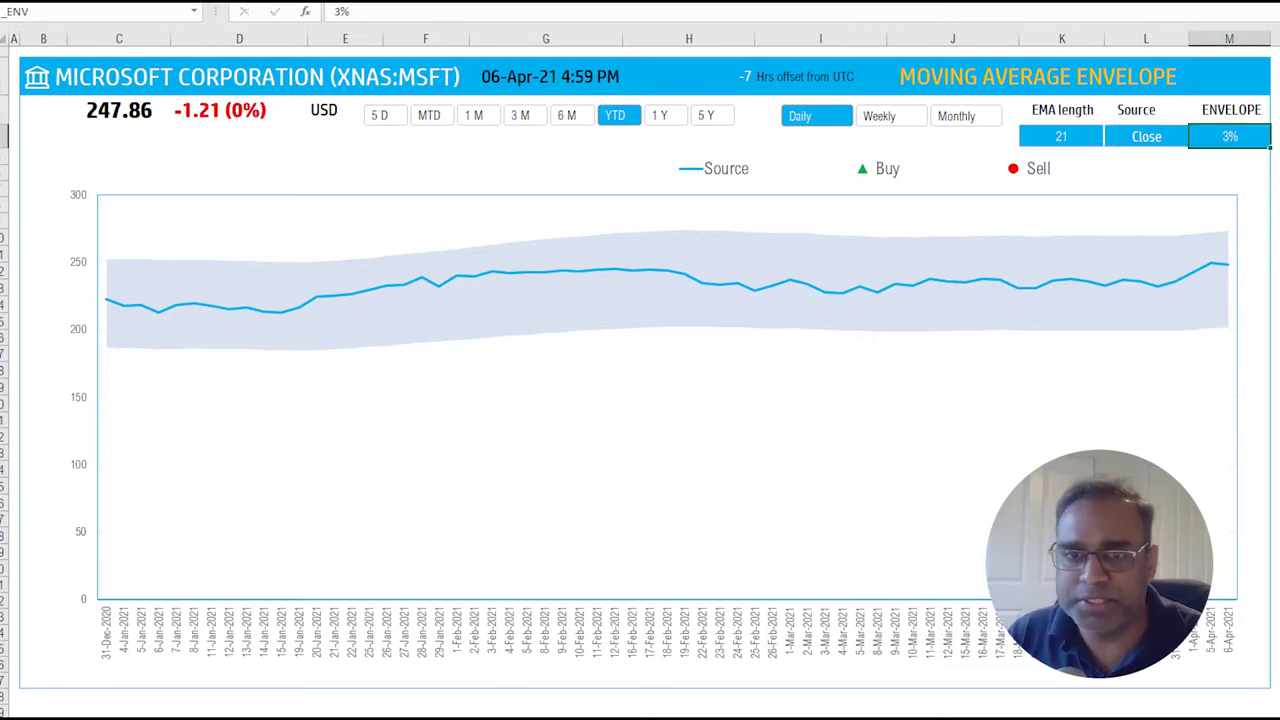
{"action": "key", "text": "Return"}
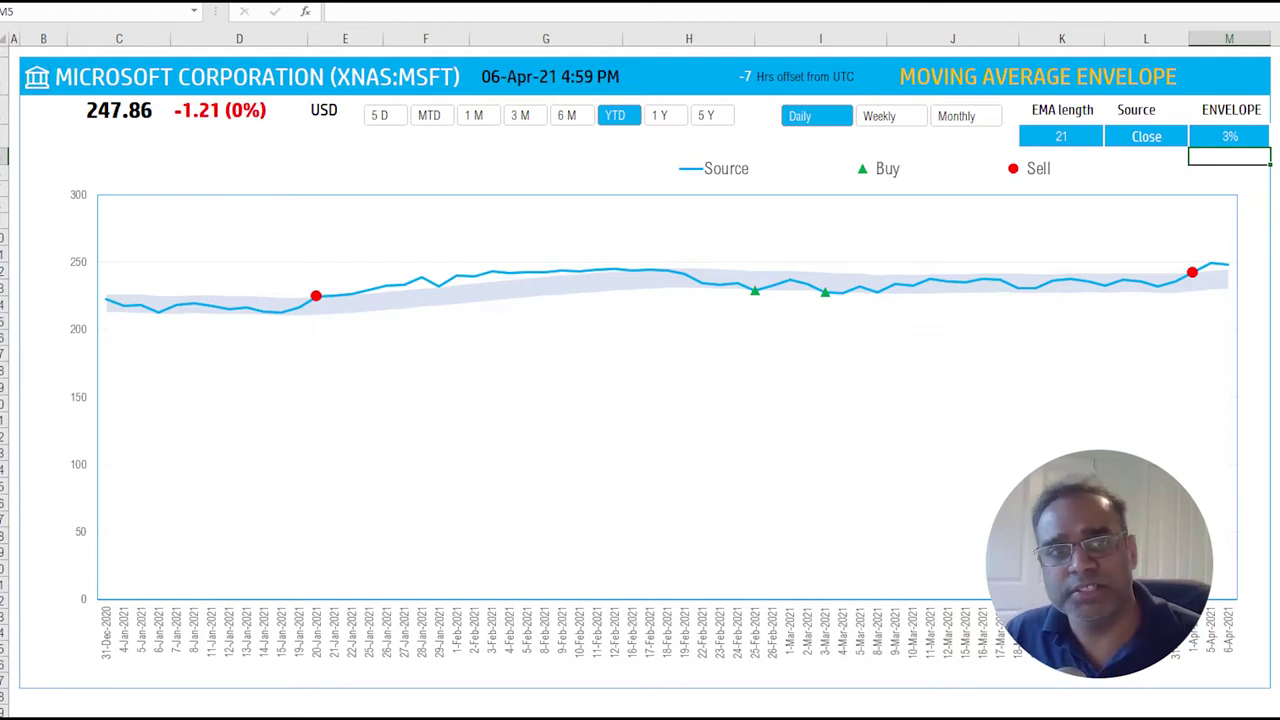
{"action": "left_click", "coordinate": [244, 76]}
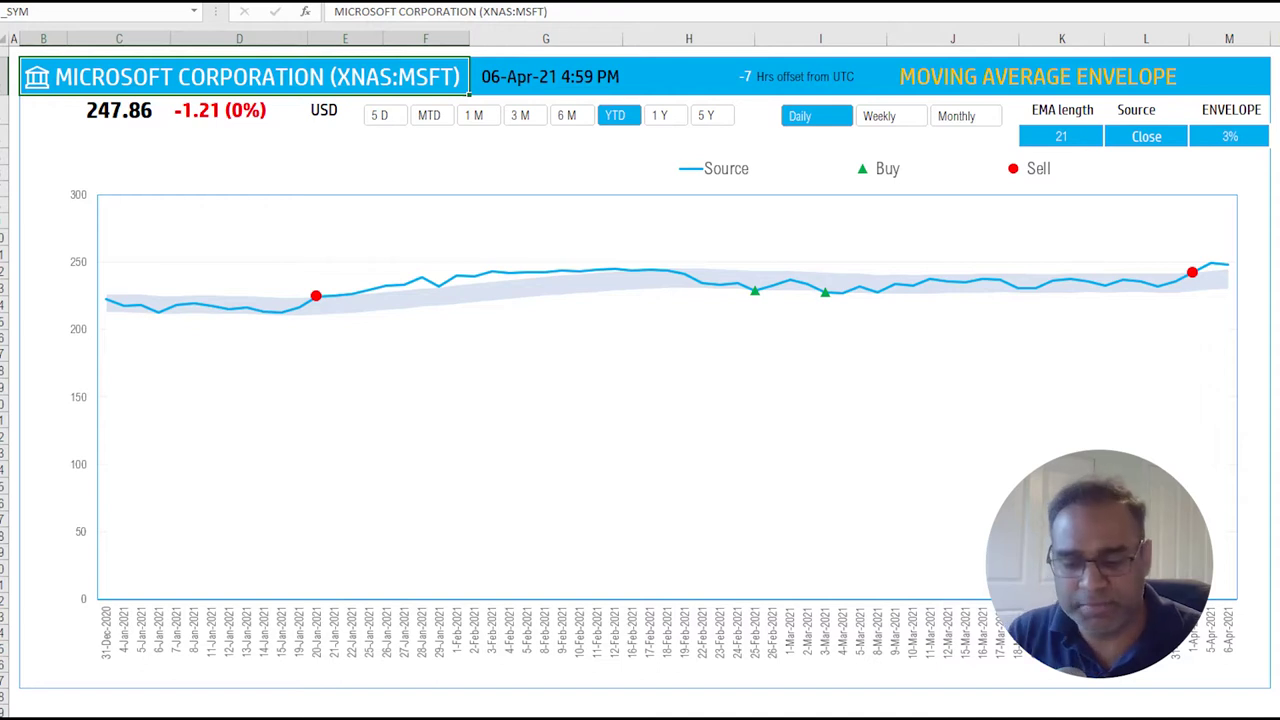
Re-enter the ticker as MSFT and match it to Microsoft Corporation's Nasdaq listing.
{"action": "type", "text": "MSFT"}
{"action": "key", "text": "Return"}
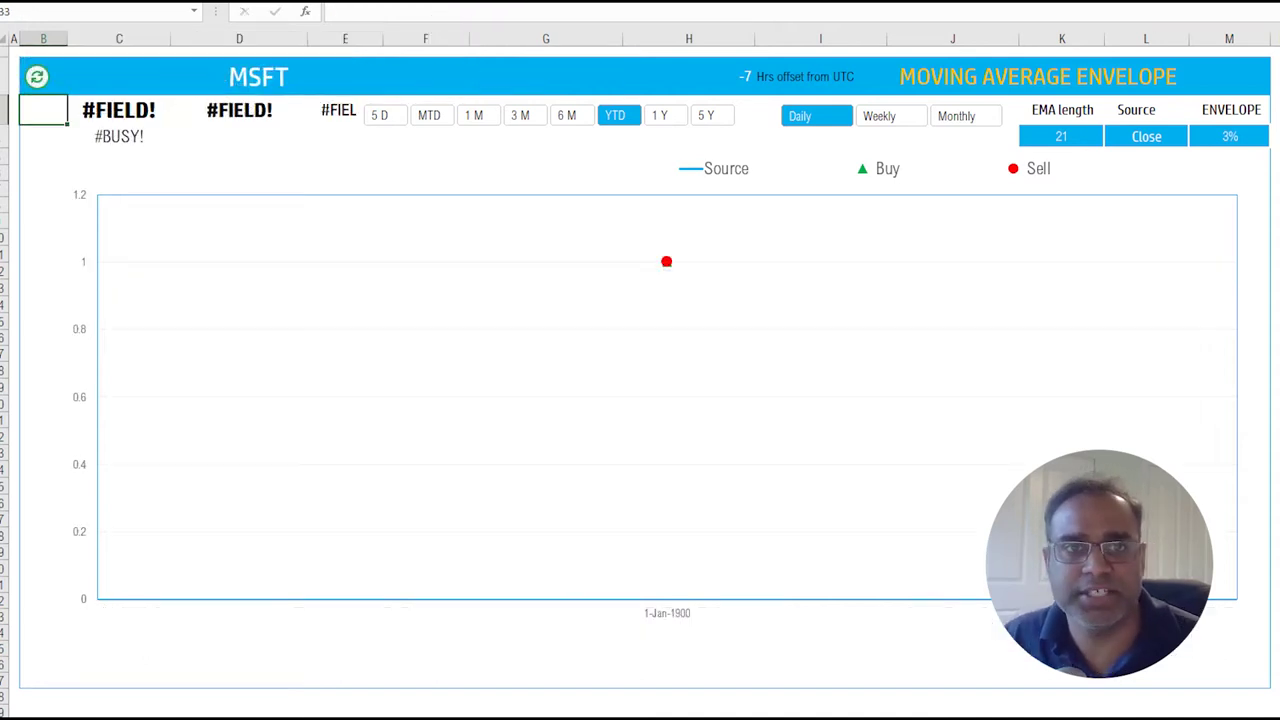
{"action": "left_click", "coordinate": [240, 77]}
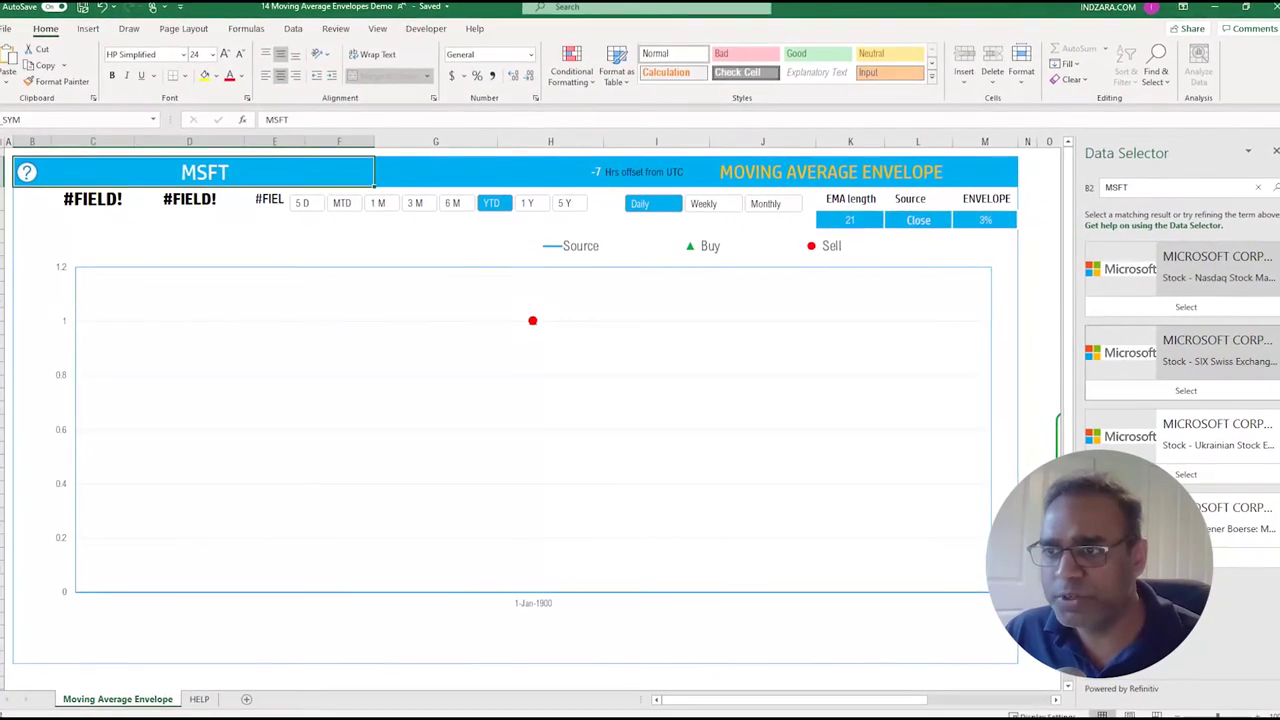
{"action": "left_click", "coordinate": [1188, 306]}
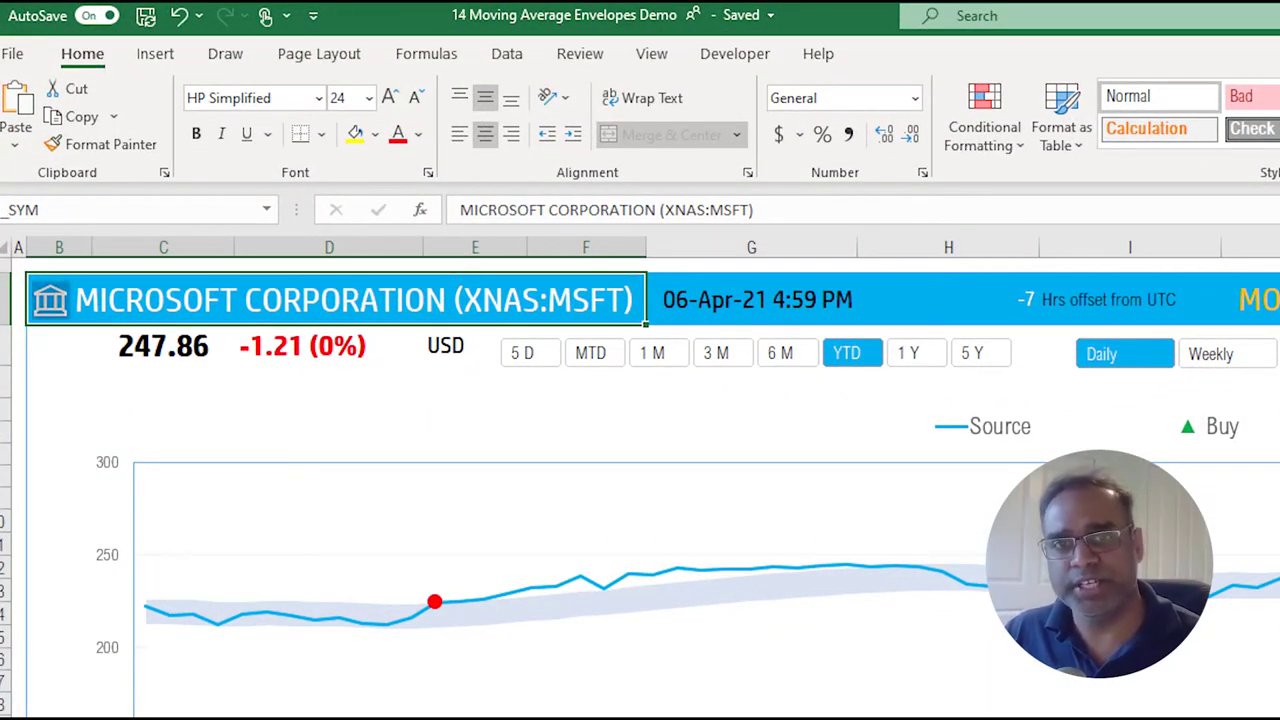
{"action": "left_click_drag", "start_coordinate": [664, 210], "coordinate": [698, 210]}
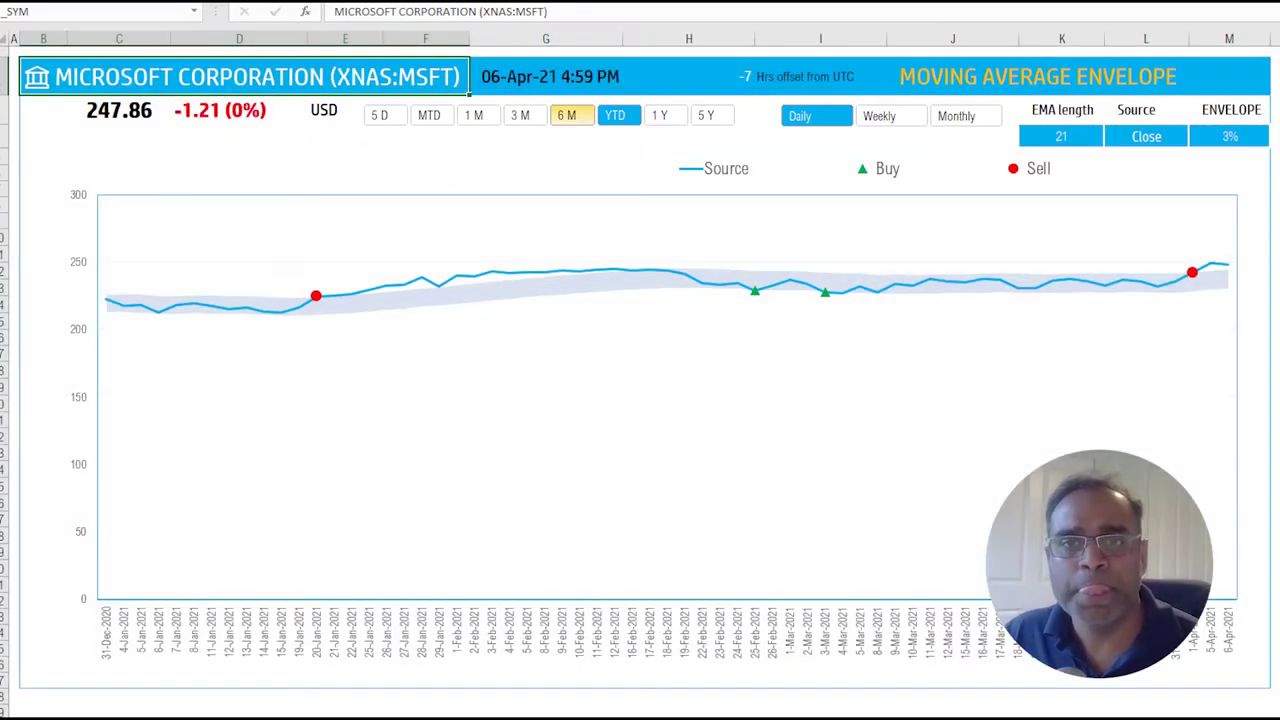
Try the 1 Y, 5 Y and YTD ranges, ending on the 6 M daily view.
{"action": "left_click", "coordinate": [566, 115]}
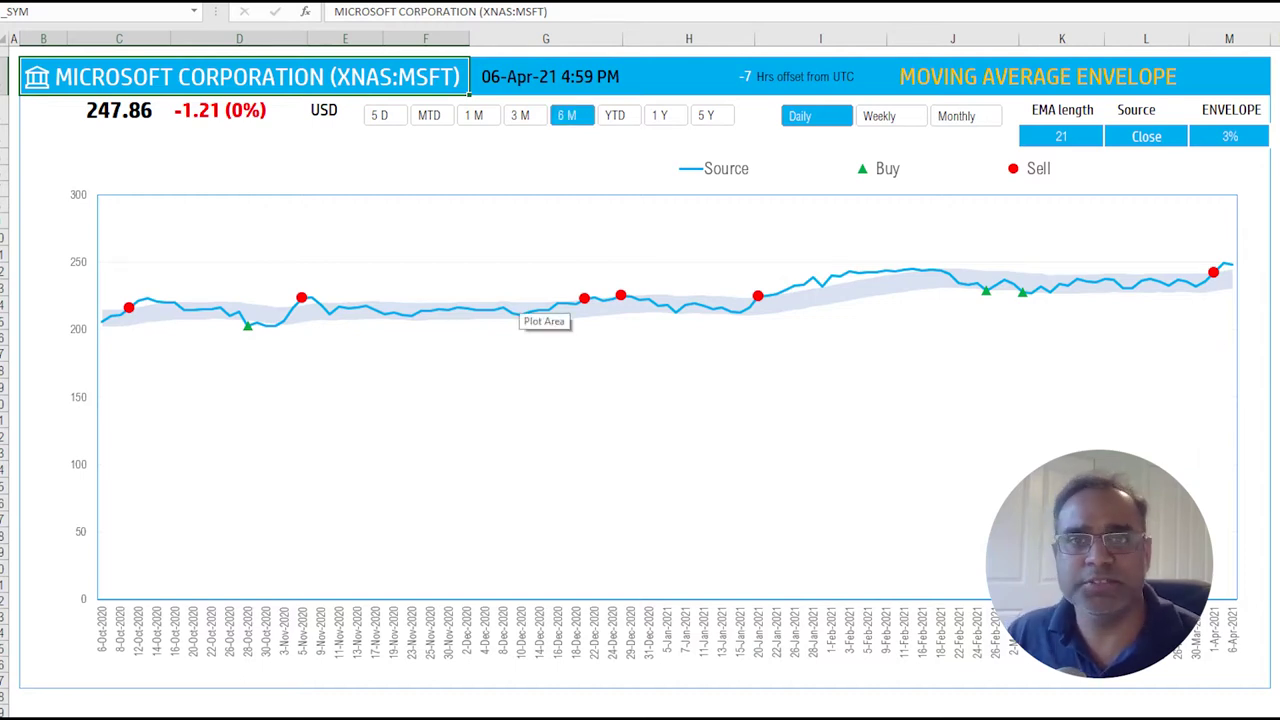
{"action": "left_click", "coordinate": [659, 115]}
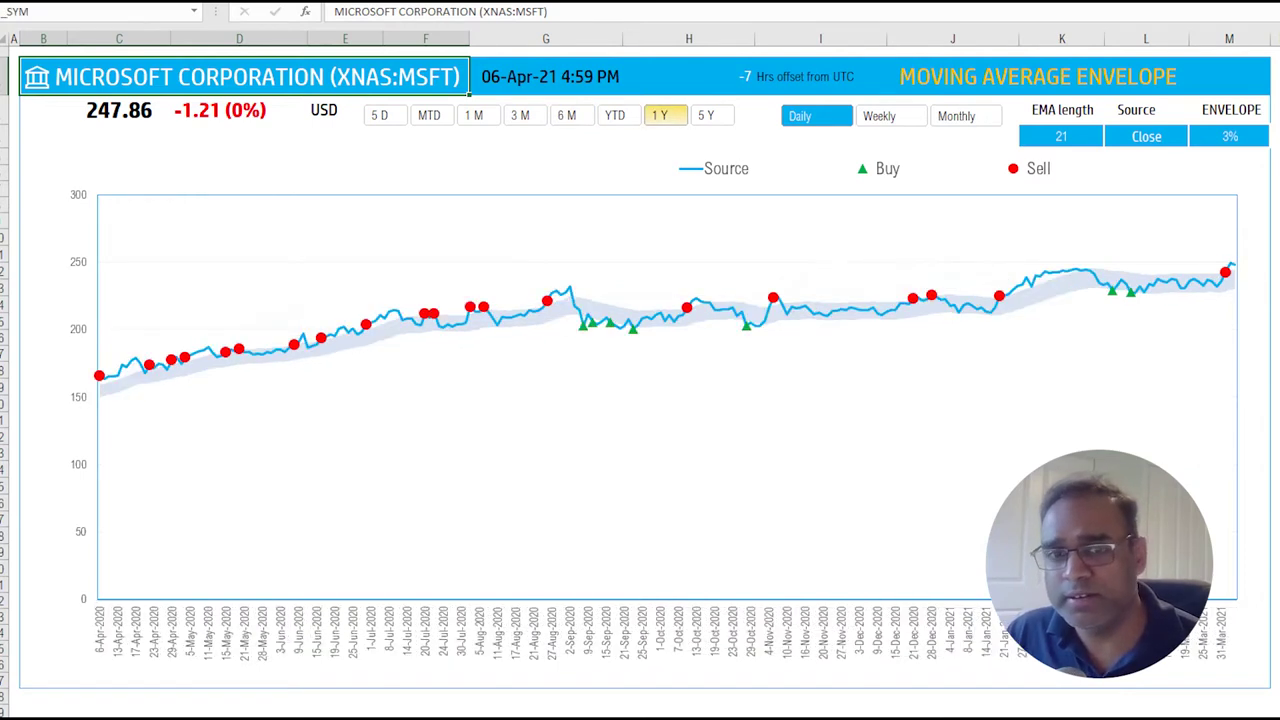
{"action": "left_click", "coordinate": [706, 115]}
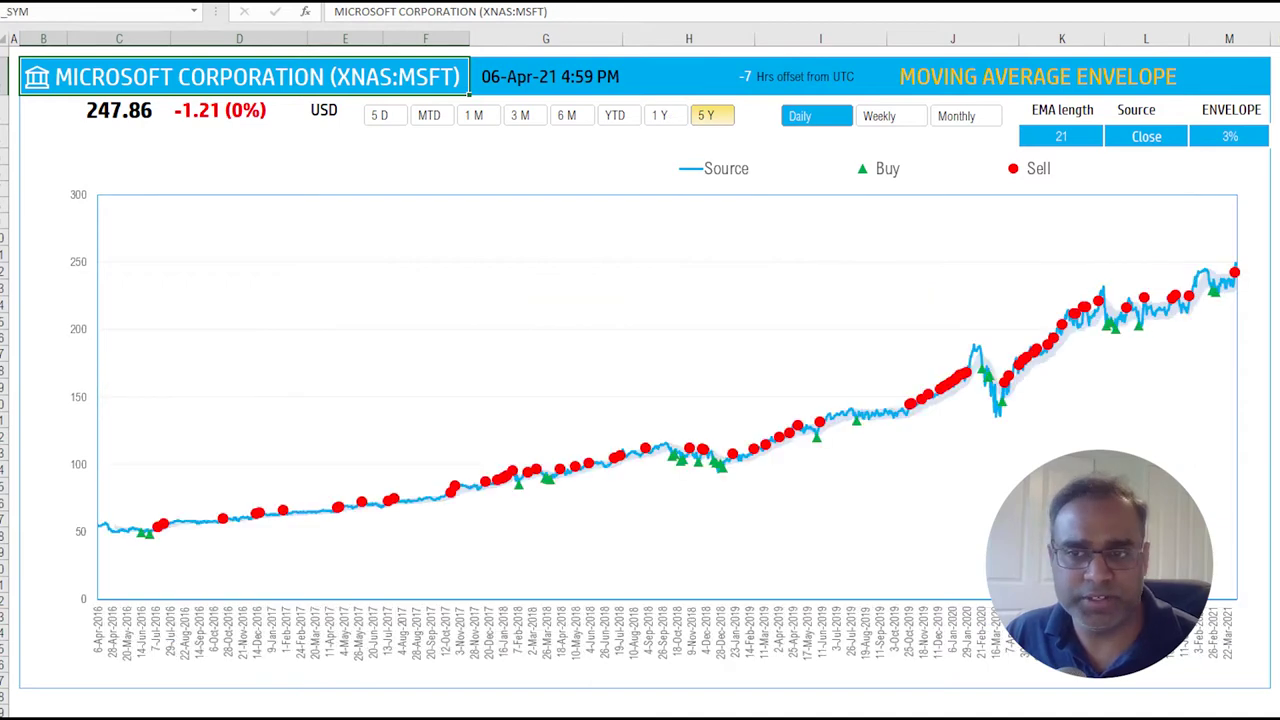
{"action": "left_click", "coordinate": [659, 115]}
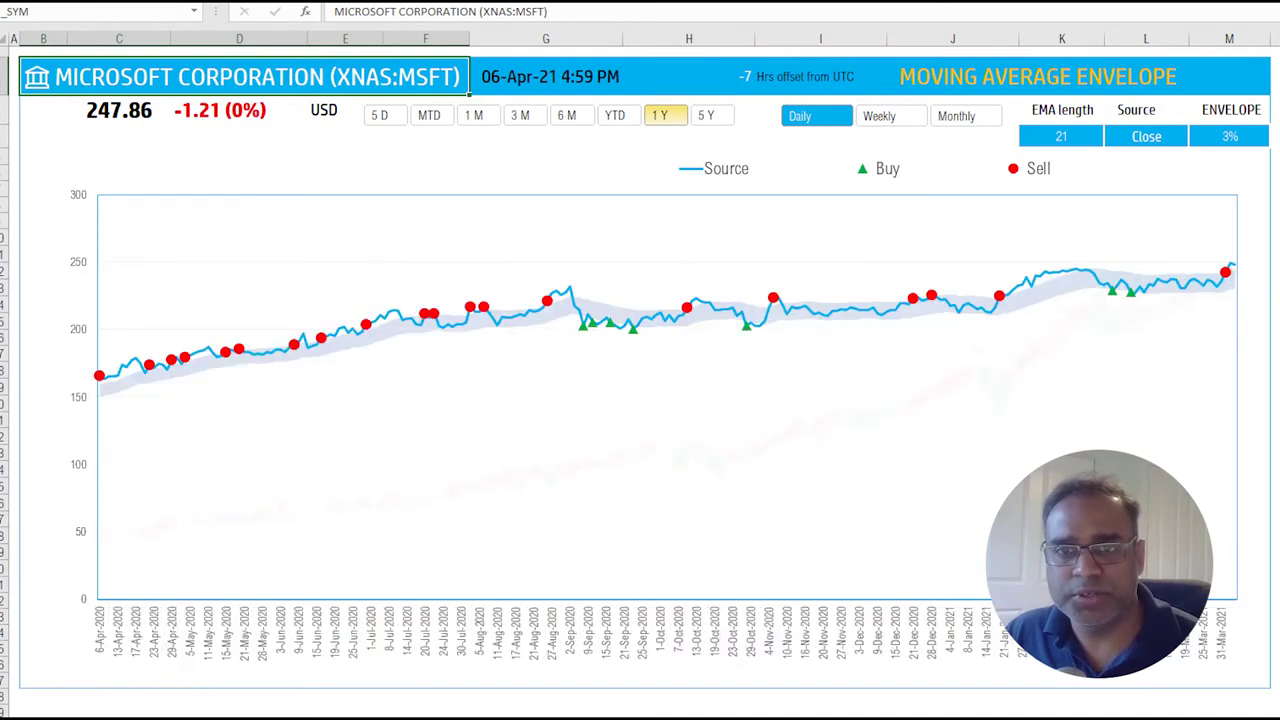
{"action": "left_click", "coordinate": [614, 115]}
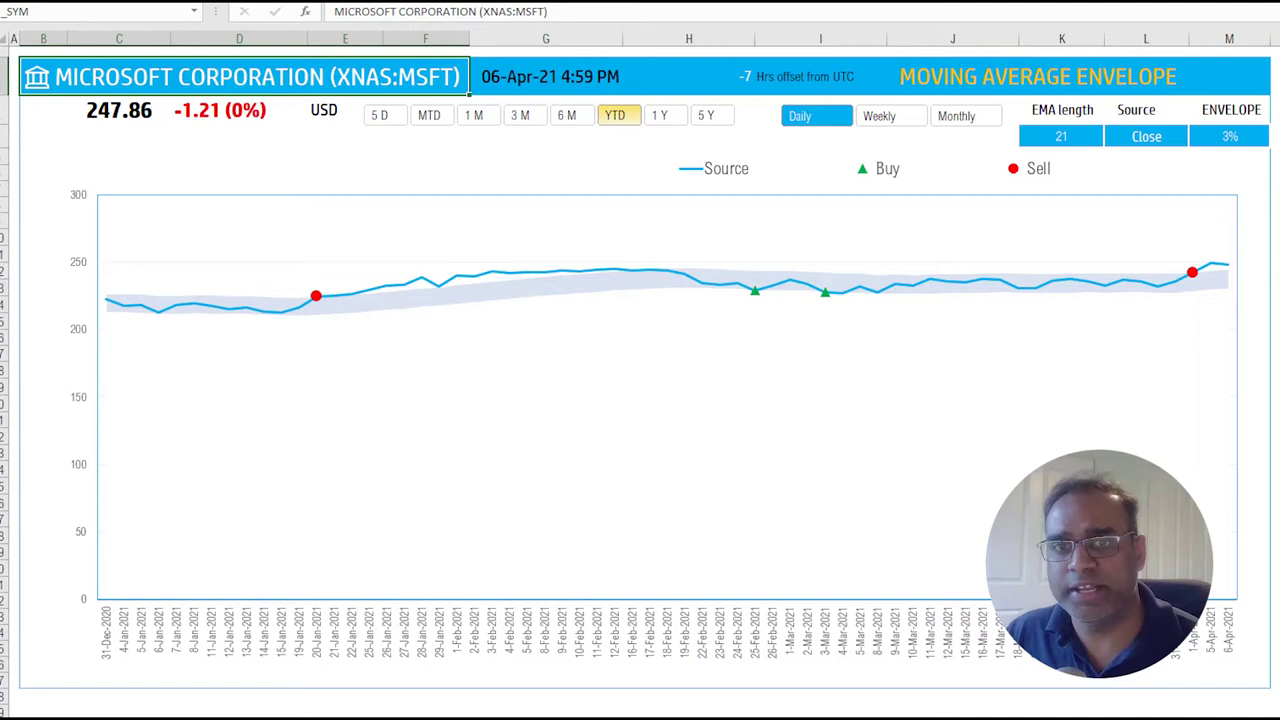
{"action": "left_click", "coordinate": [566, 115]}
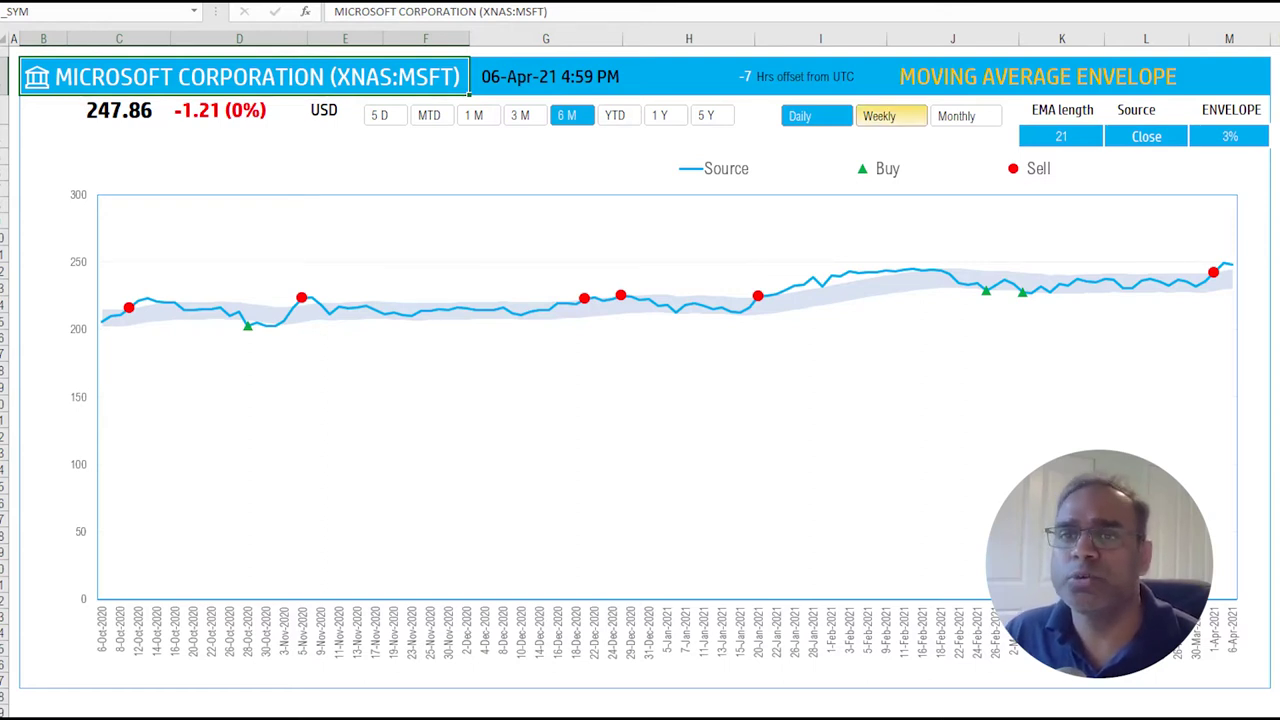
Plot weekly prices over six months and select the EMA length value 21.
{"action": "left_click", "coordinate": [880, 115]}
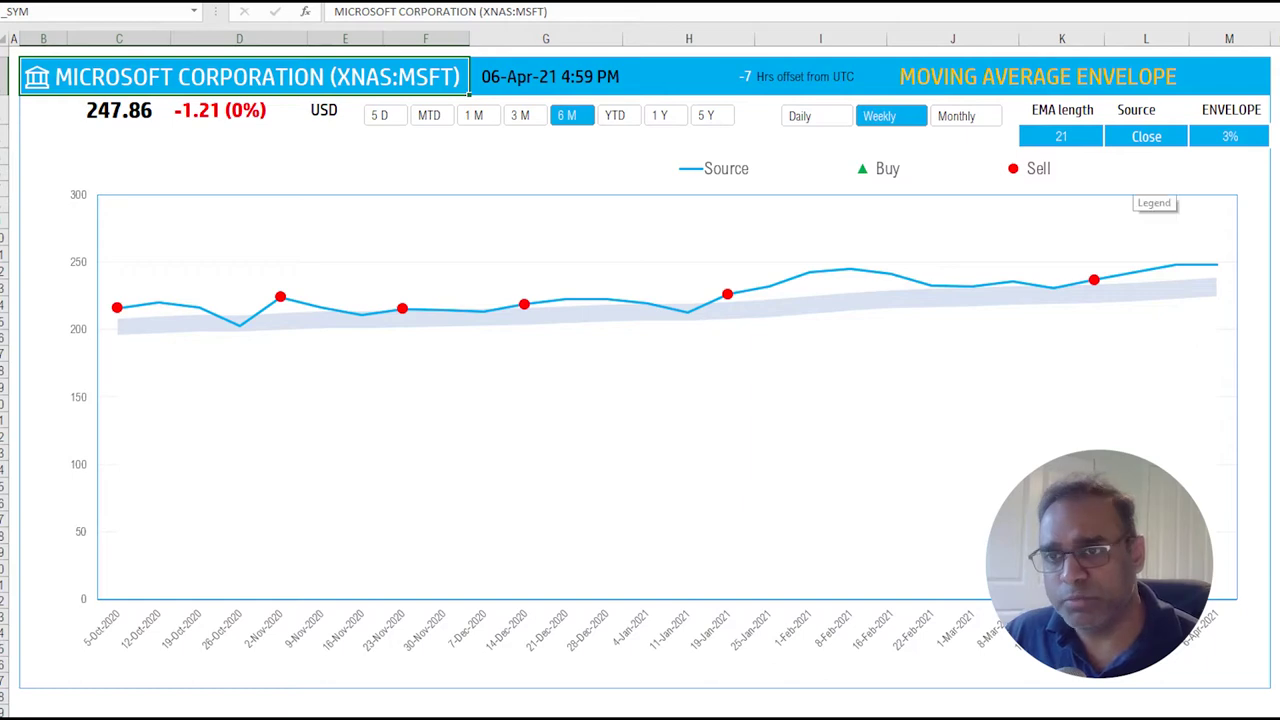
{"action": "left_click", "coordinate": [1058, 137]}
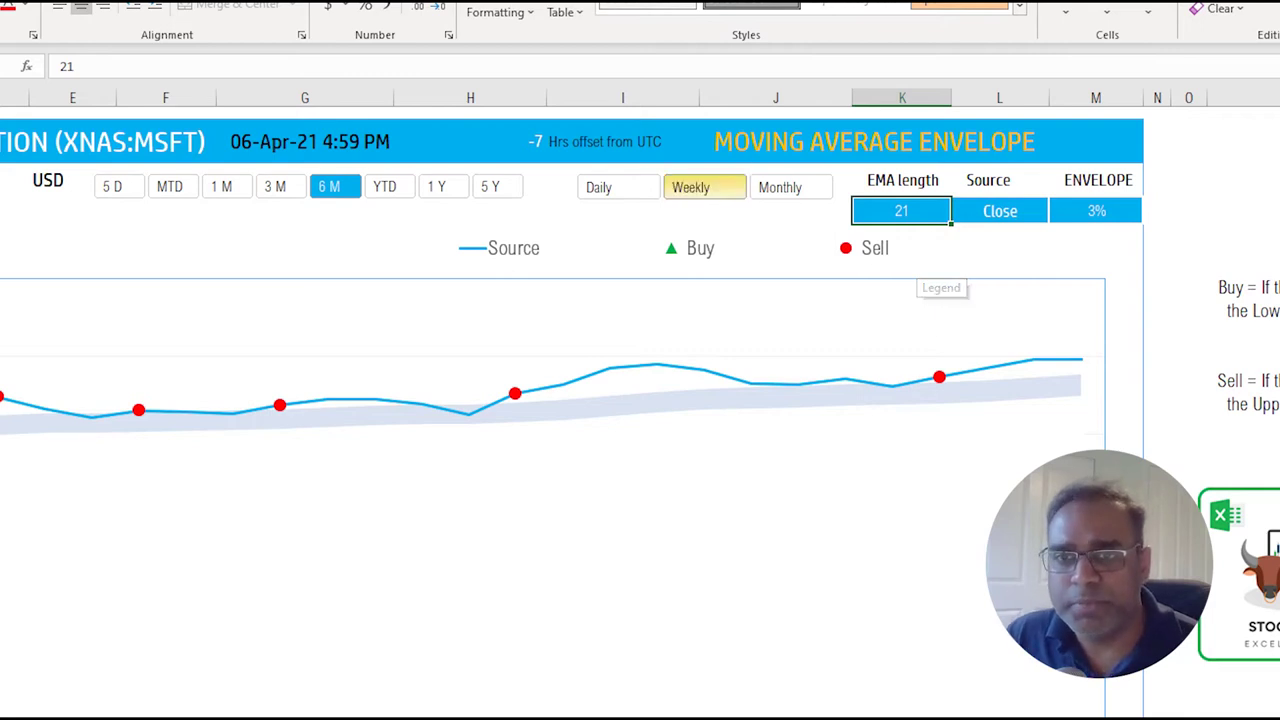
Return the chart to daily data, reviewing Source options but keeping Close.
{"action": "left_click", "coordinate": [618, 187]}
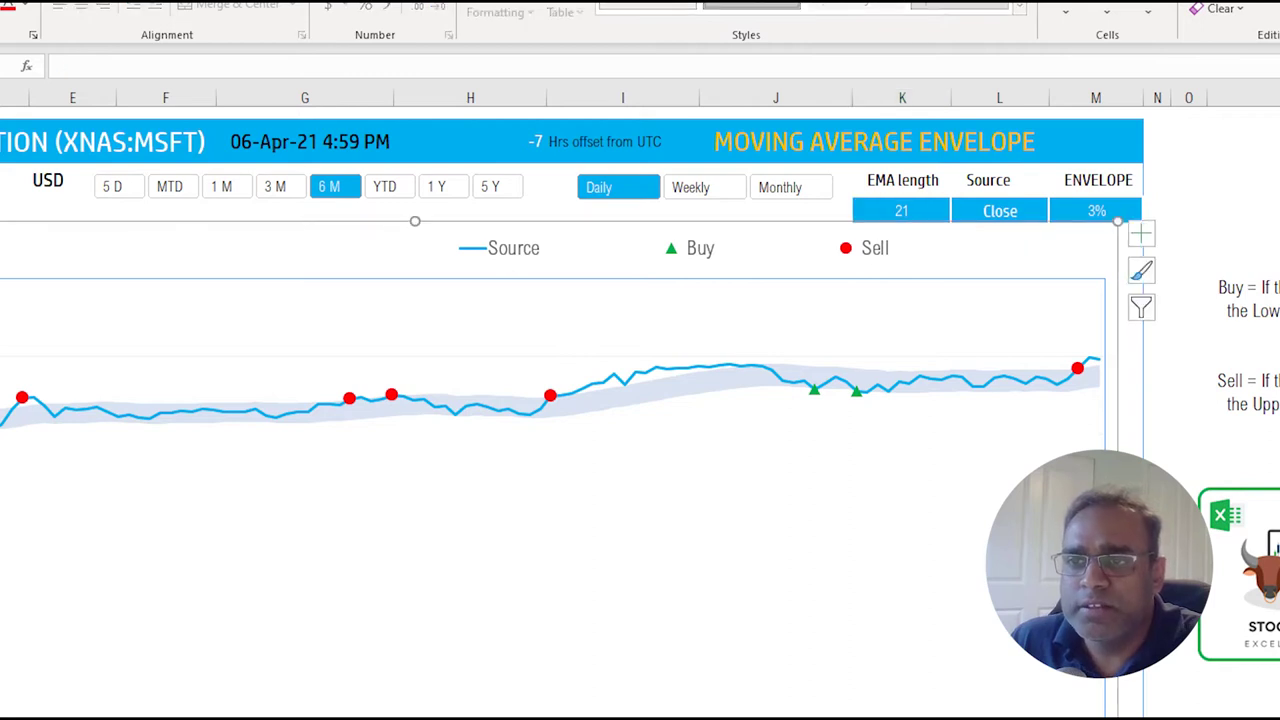
{"action": "left_click", "coordinate": [1000, 211]}
{"action": "left_click", "coordinate": [1057, 213]}
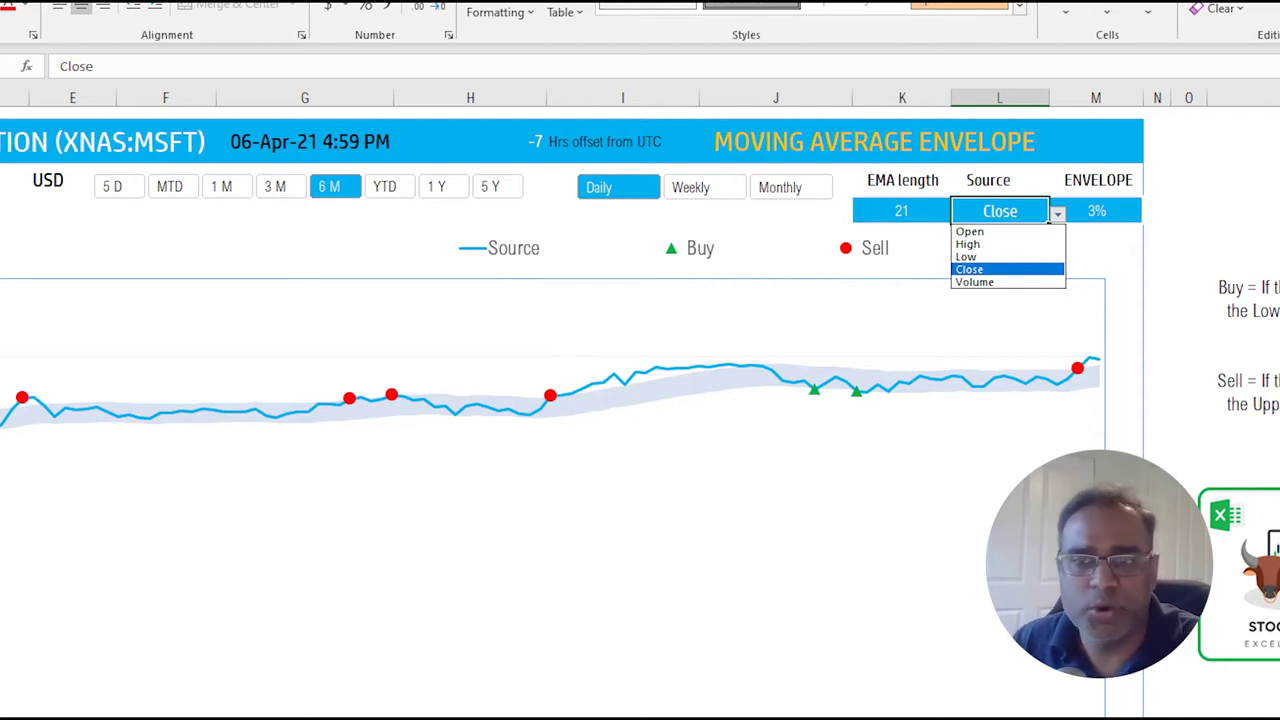
{"action": "key", "text": "Return"}
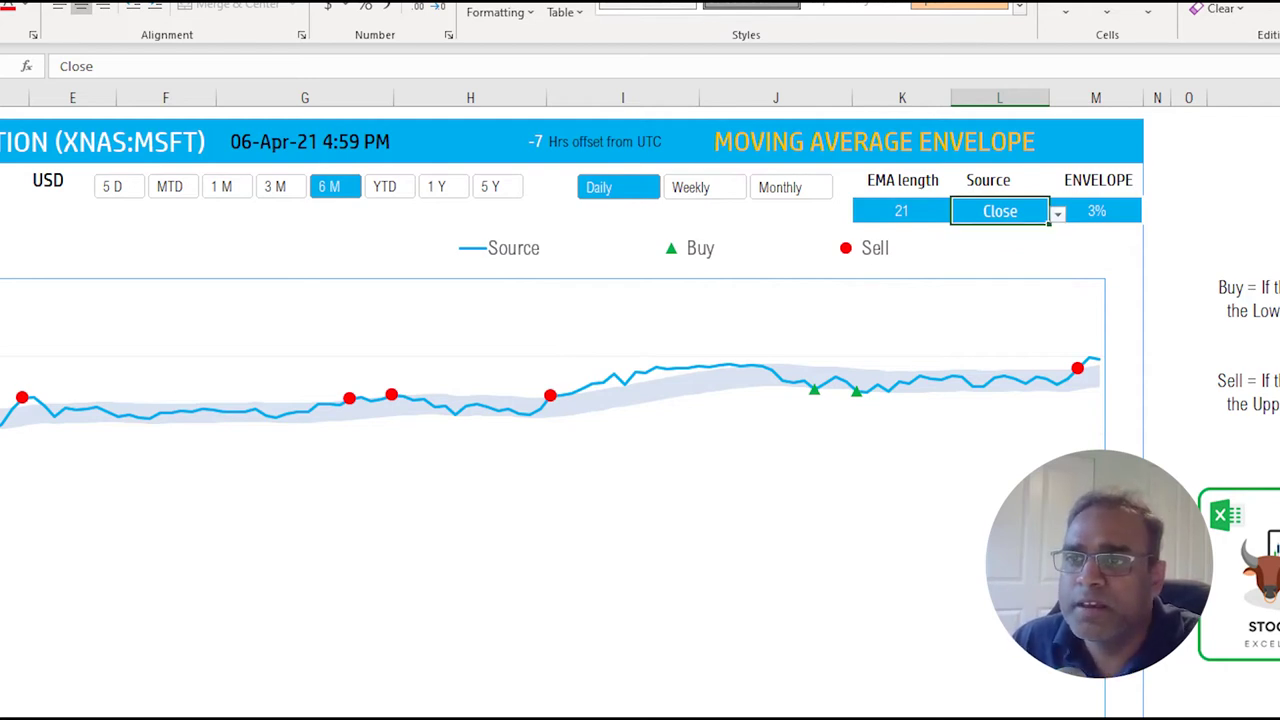
{"action": "left_click", "coordinate": [1096, 211]}
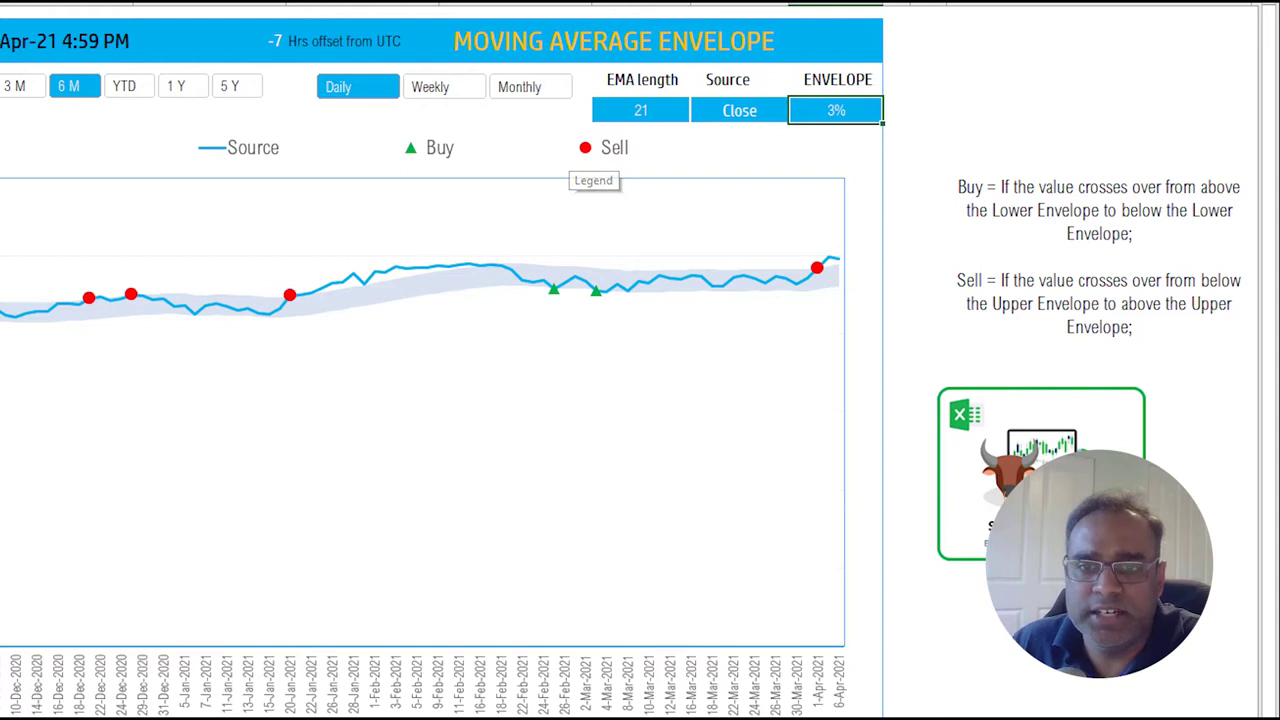
{"action": "mouse_move", "coordinate": [89, 297]}
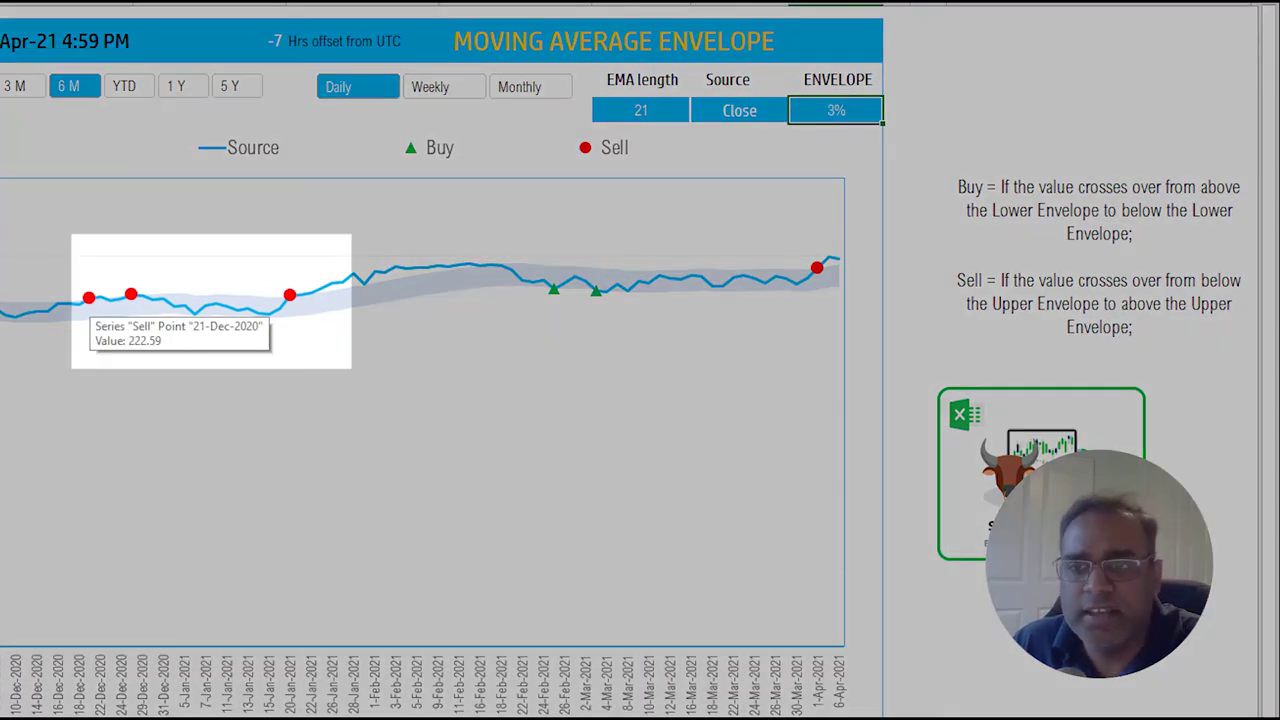
{"action": "mouse_move", "coordinate": [554, 289]}
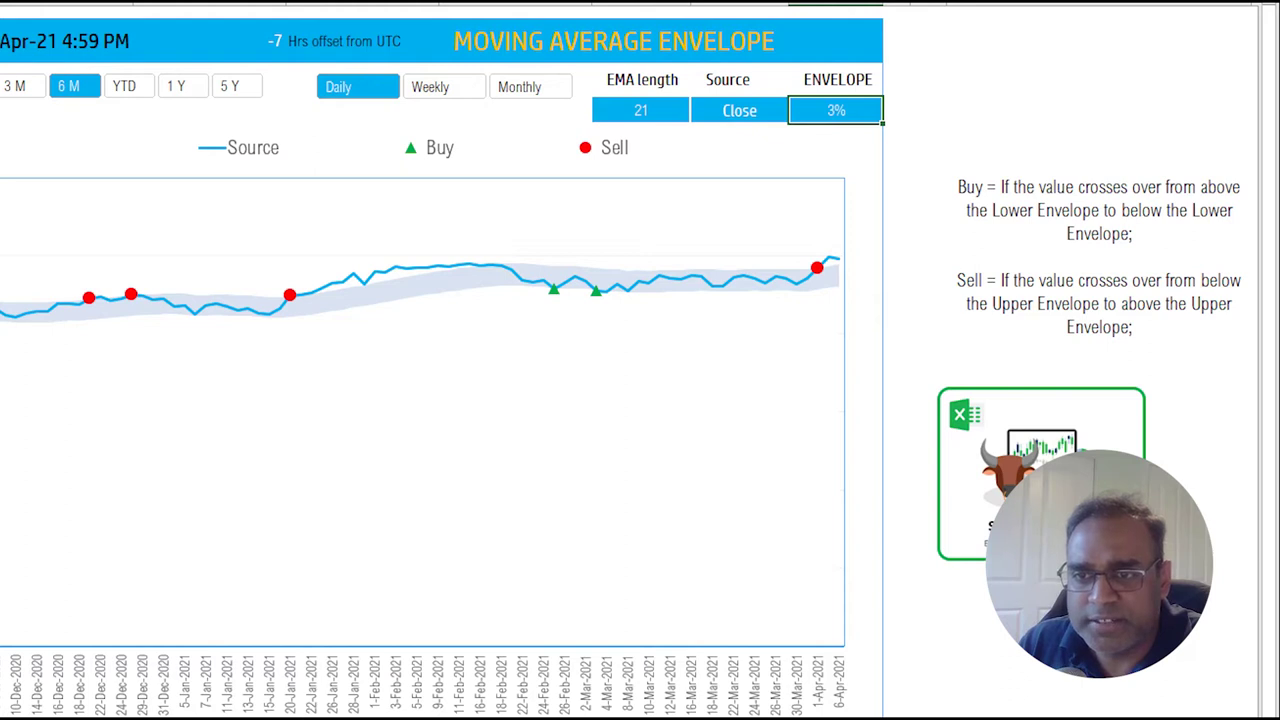
{"action": "mouse_move", "coordinate": [554, 295]}
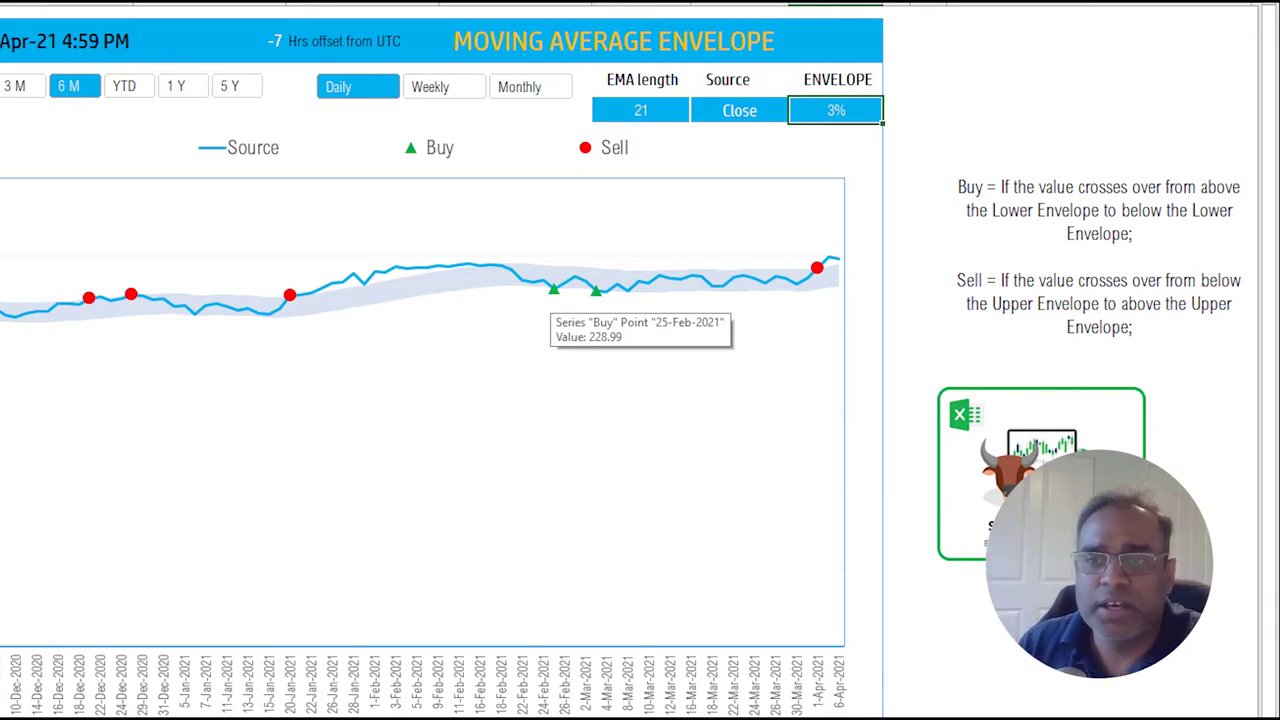
{"action": "mouse_move", "coordinate": [289, 296]}
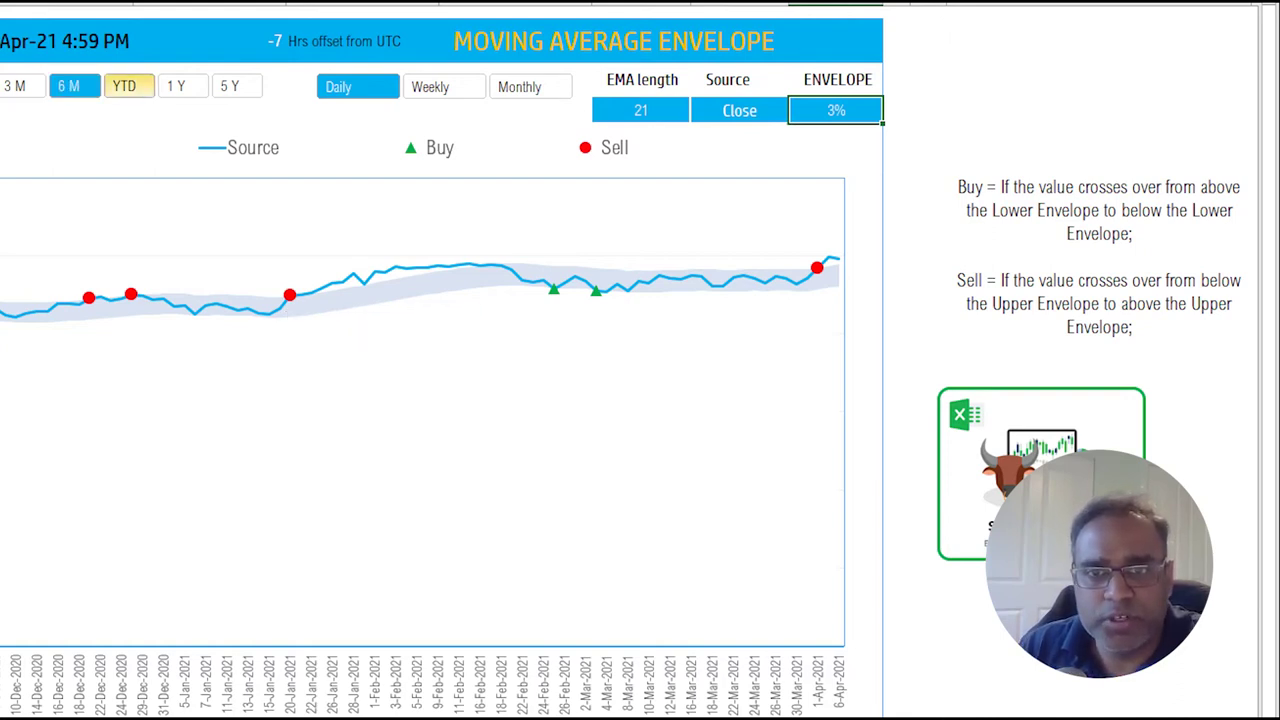
{"action": "left_click", "coordinate": [176, 86]}
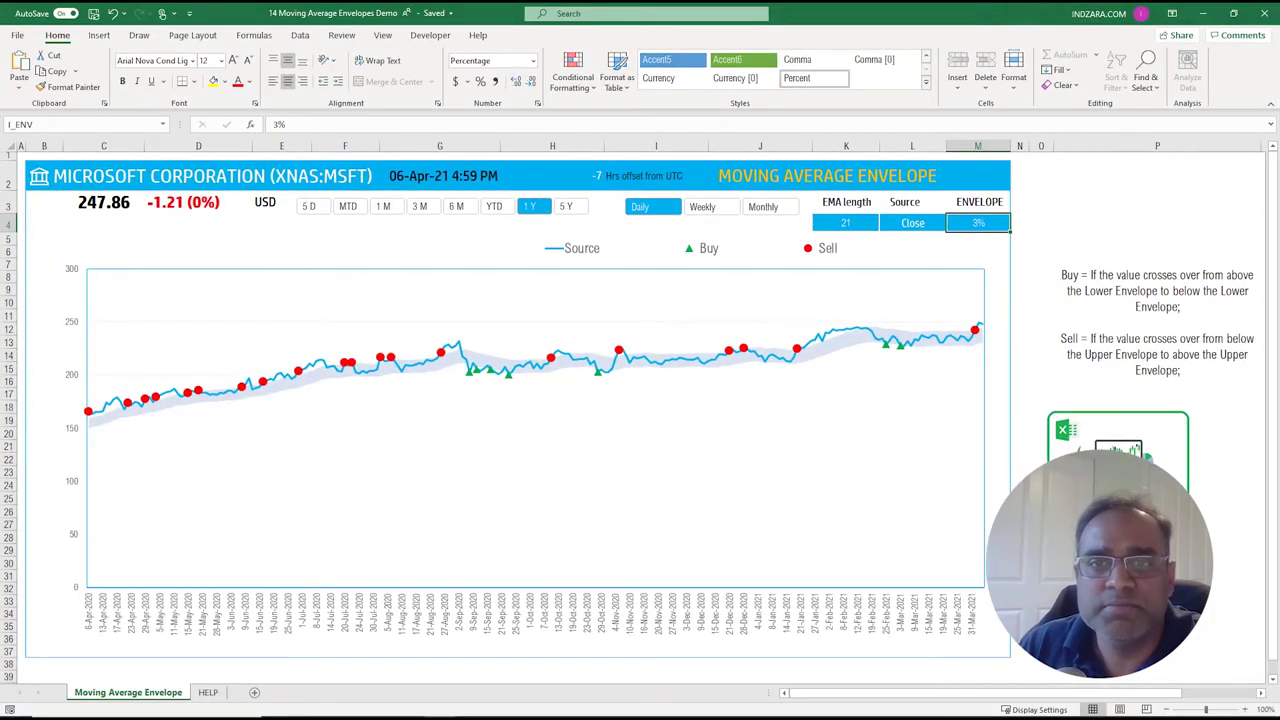
{"action": "left_click", "coordinate": [494, 206]}
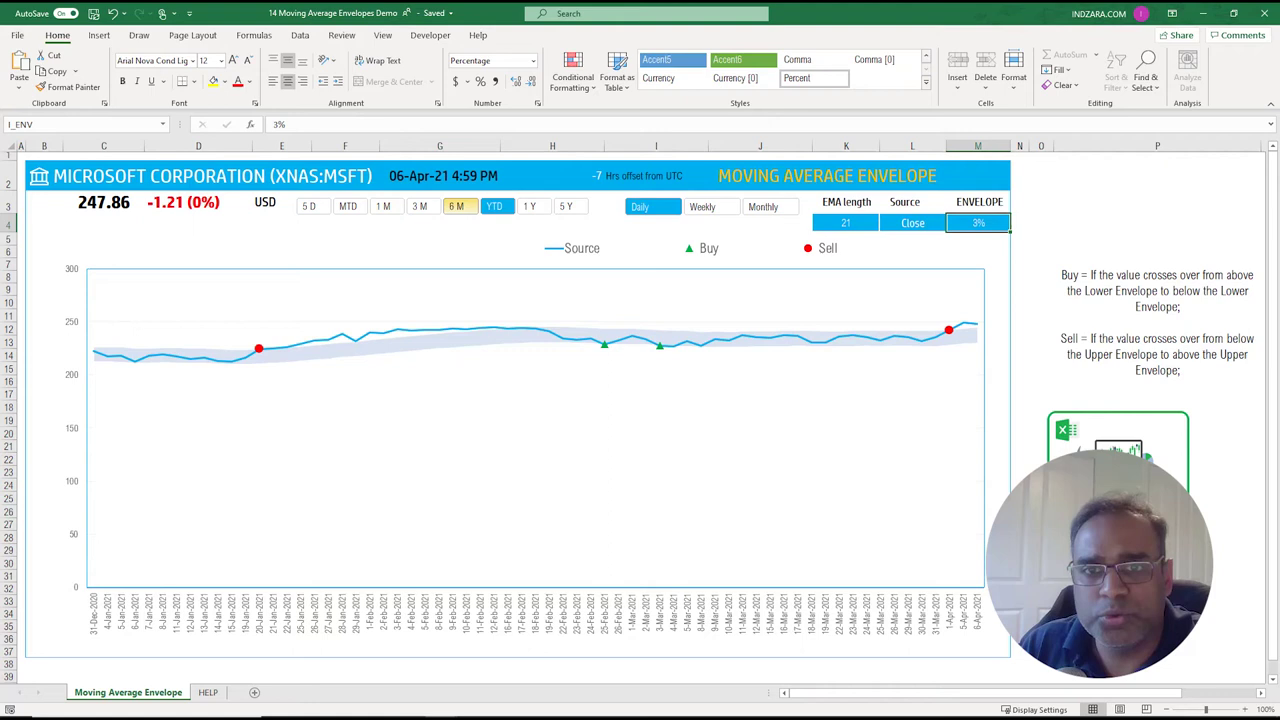
{"action": "left_click", "coordinate": [456, 206]}
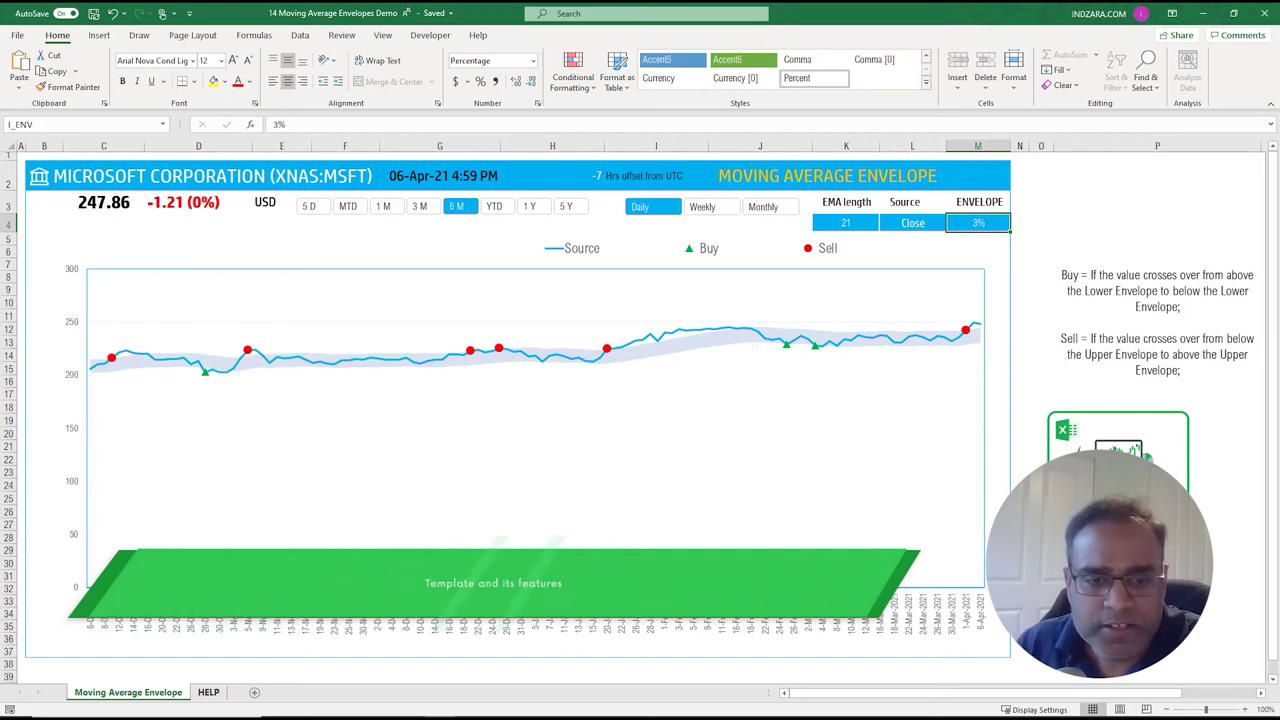
Open the HELP sheet and scroll across its EMA, envelope-limit and signal table.
{"action": "key", "text": "ctrl+Page_Down"}
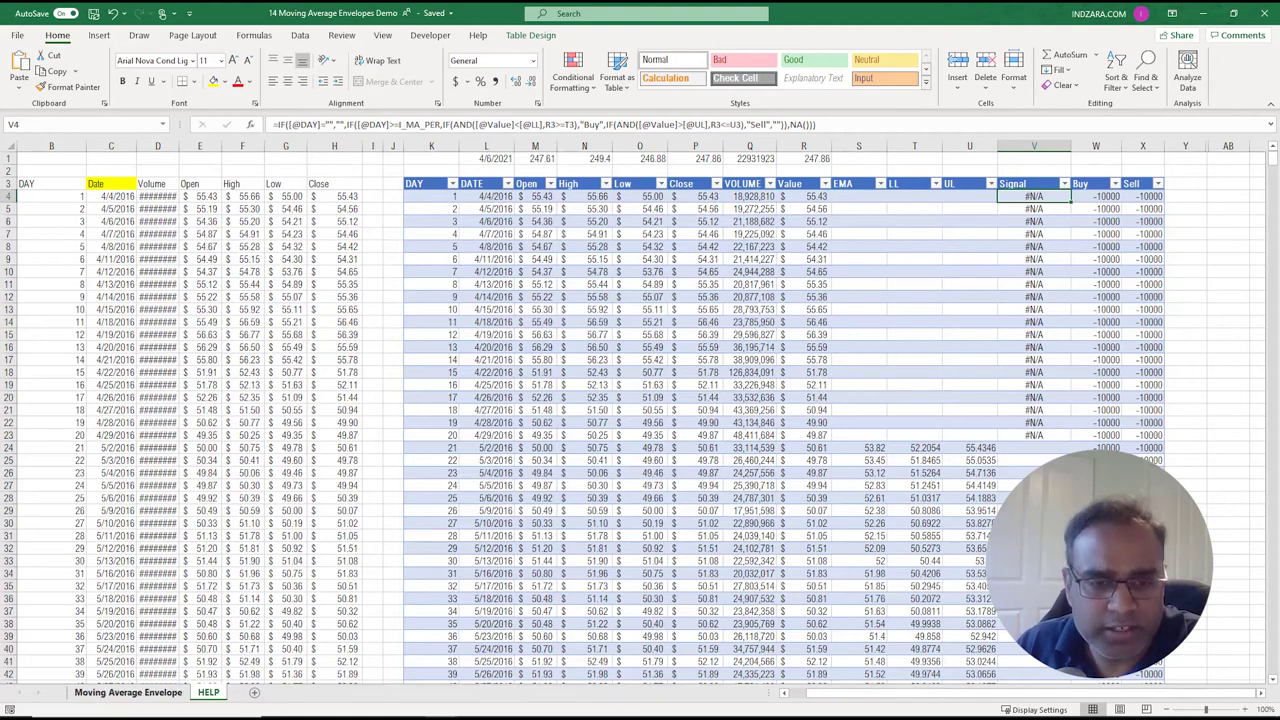
{"action": "right_click", "coordinate": [207, 692]}
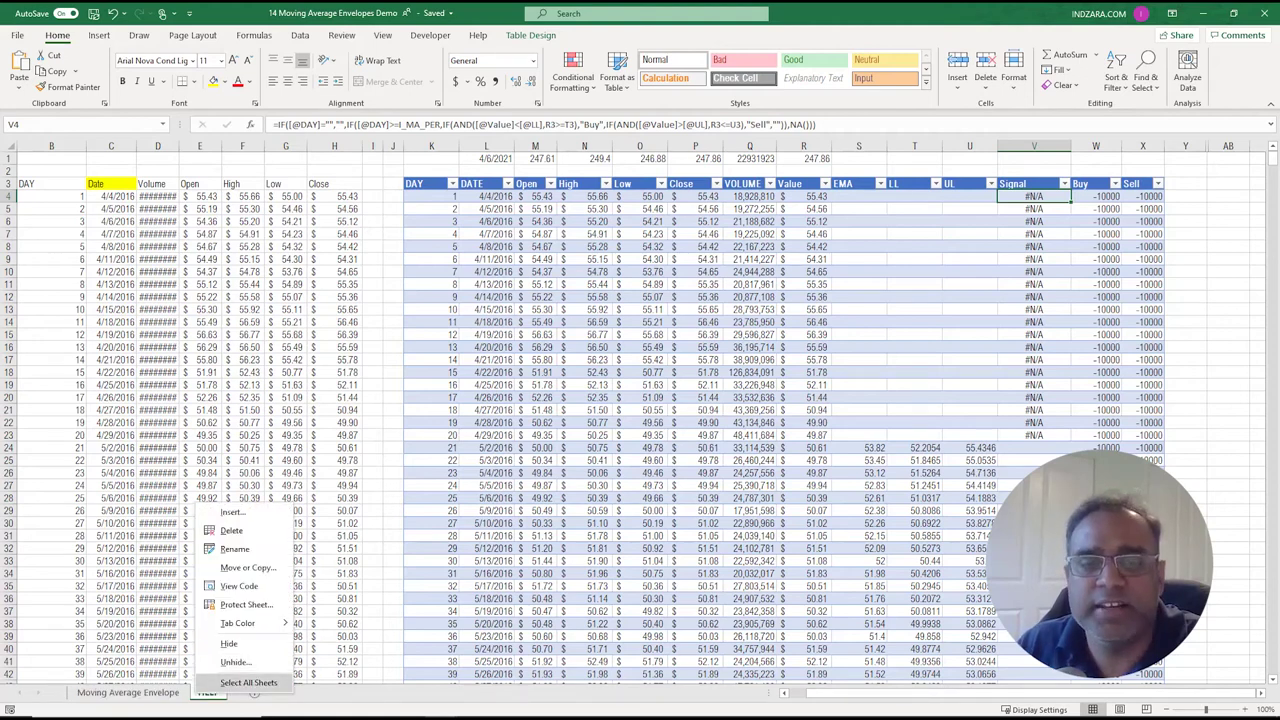
{"action": "key", "text": "Escape"}
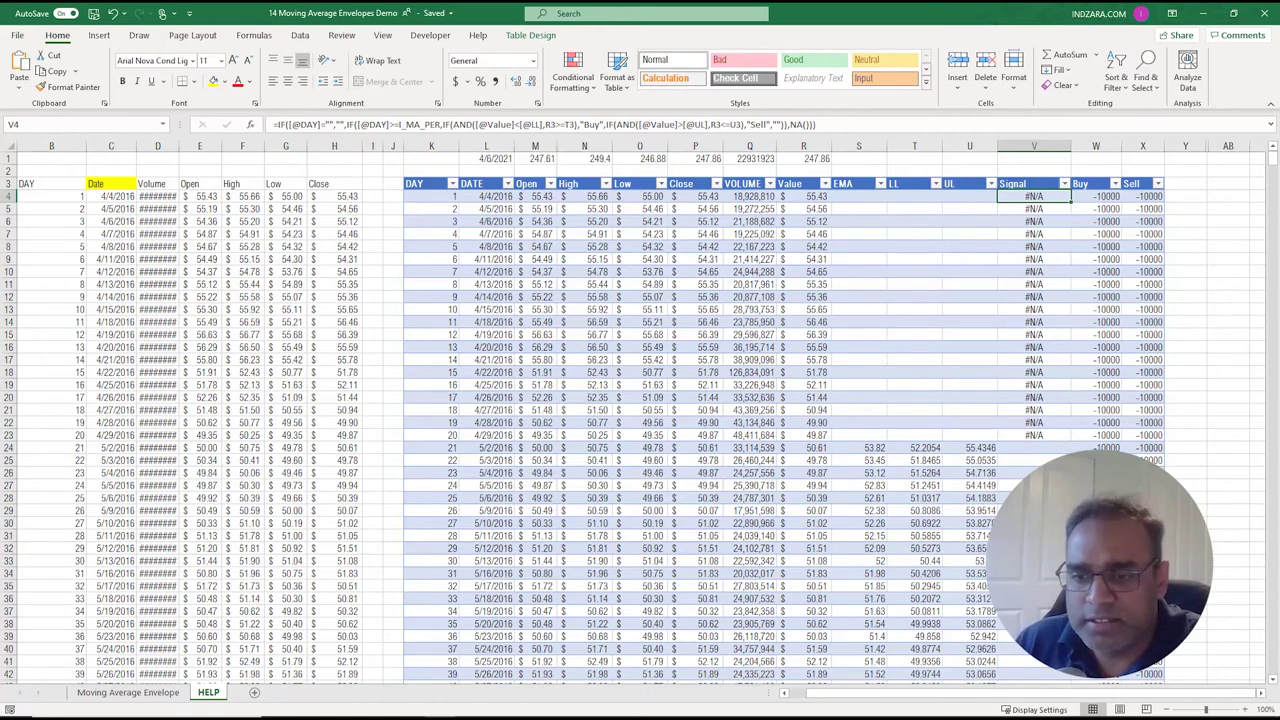
{"action": "scroll", "coordinate": [640, 410], "scroll_direction": "left", "scroll_amount": 1}
{"action": "scroll", "coordinate": [790, 681], "scroll_direction": "right", "scroll_amount": 1}
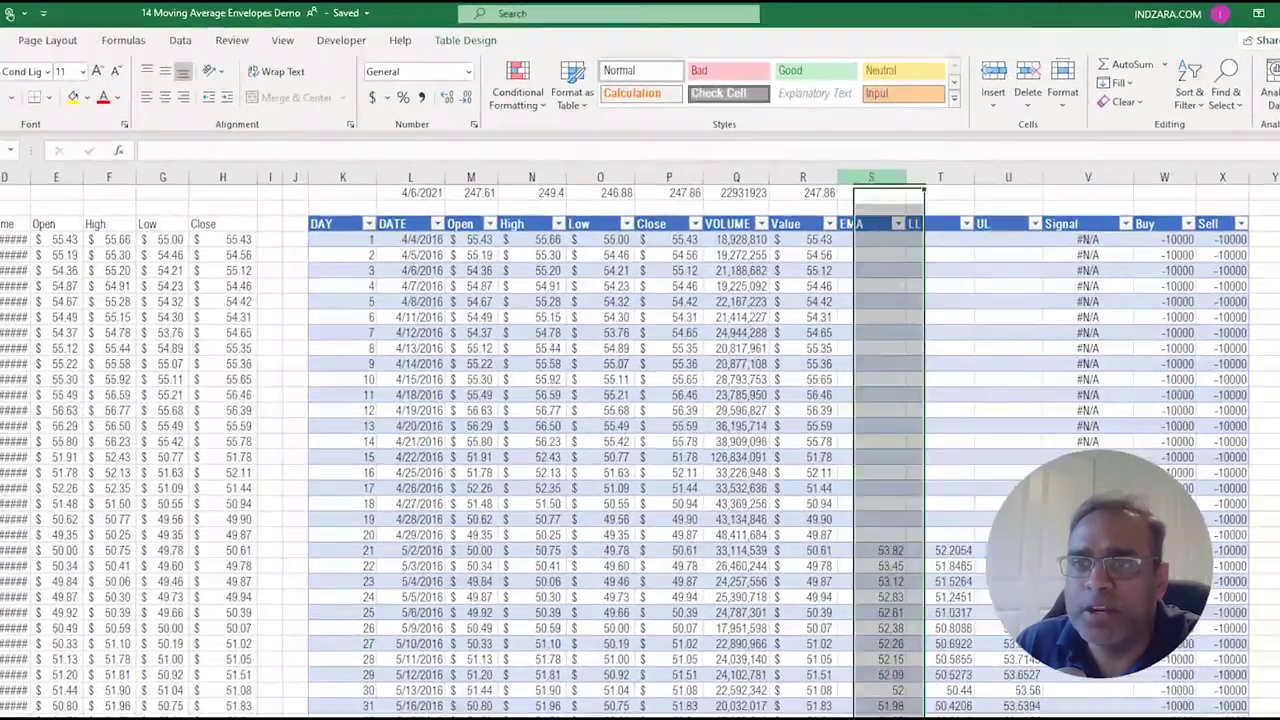
{"action": "left_click", "coordinate": [858, 146]}
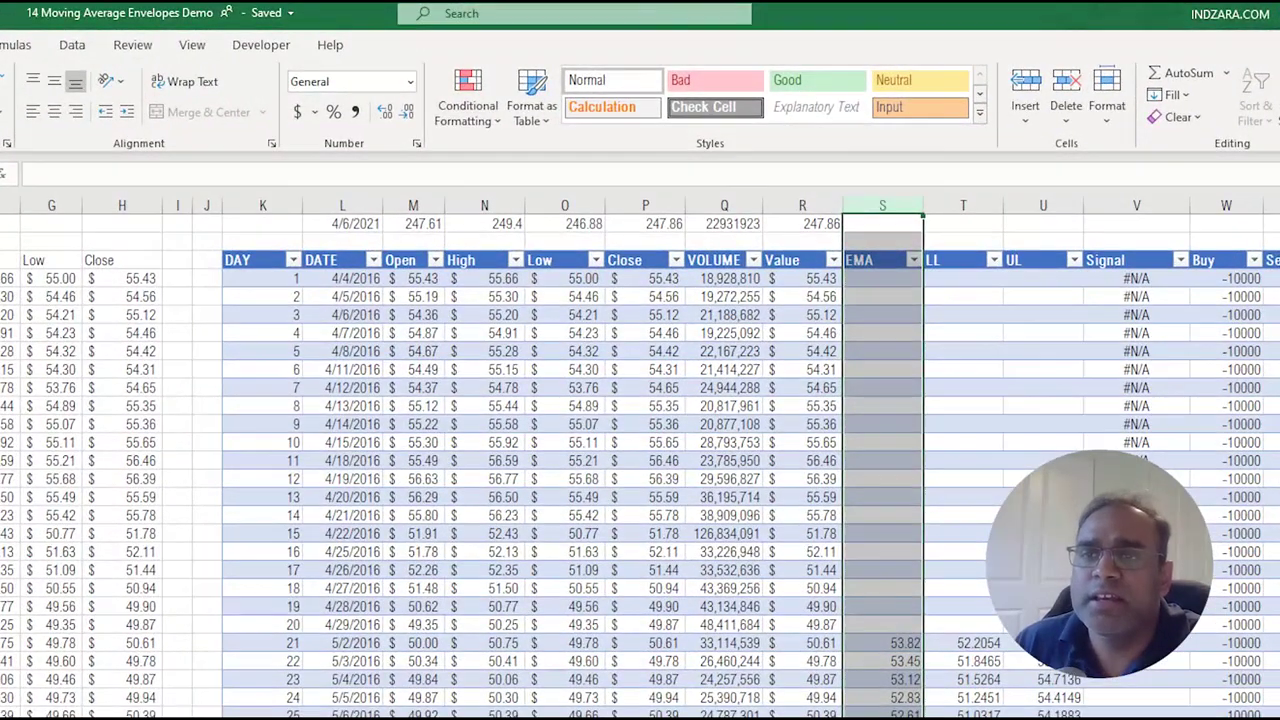
{"action": "left_click", "coordinate": [882, 278]}
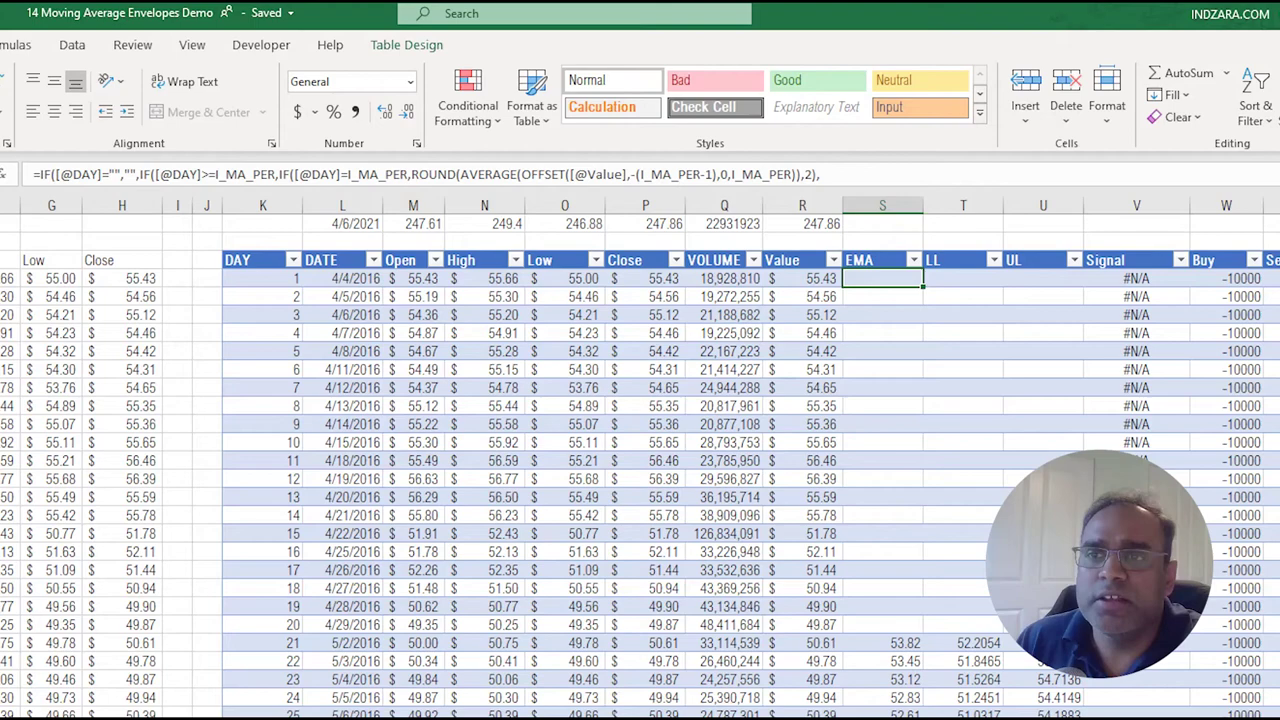
{"action": "left_click", "coordinate": [962, 278]}
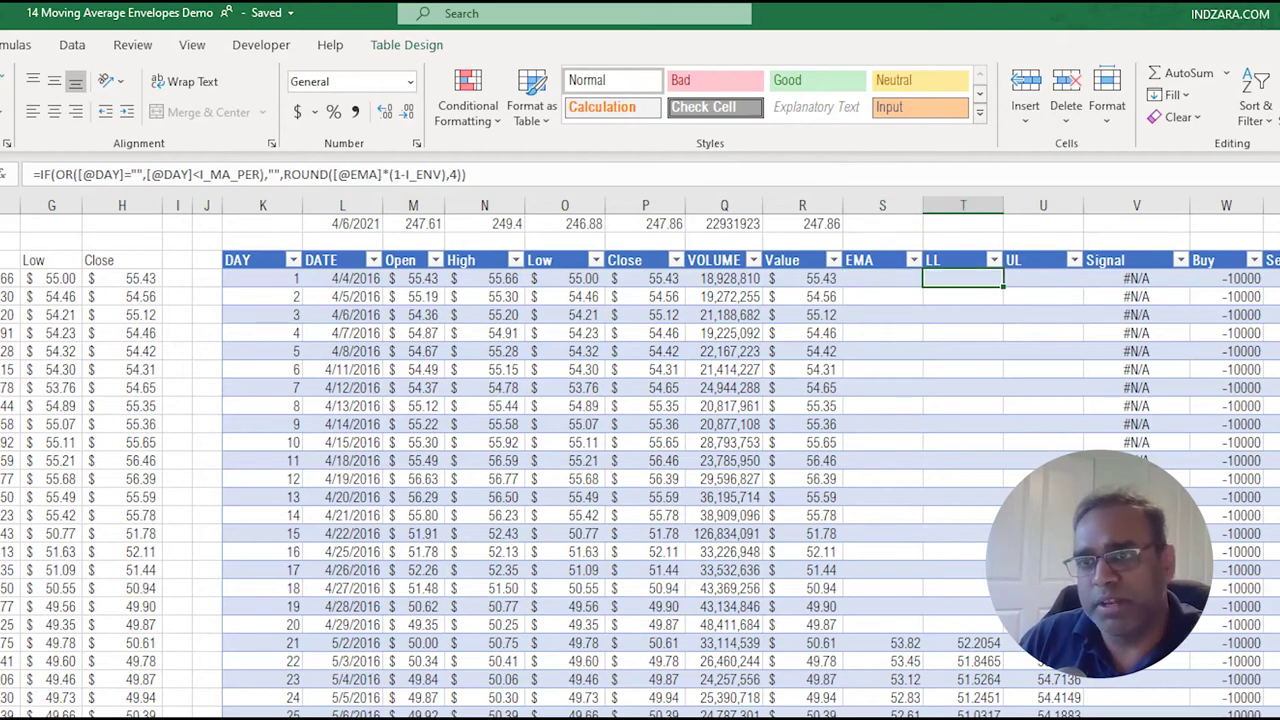
{"action": "left_click", "coordinate": [1042, 278]}
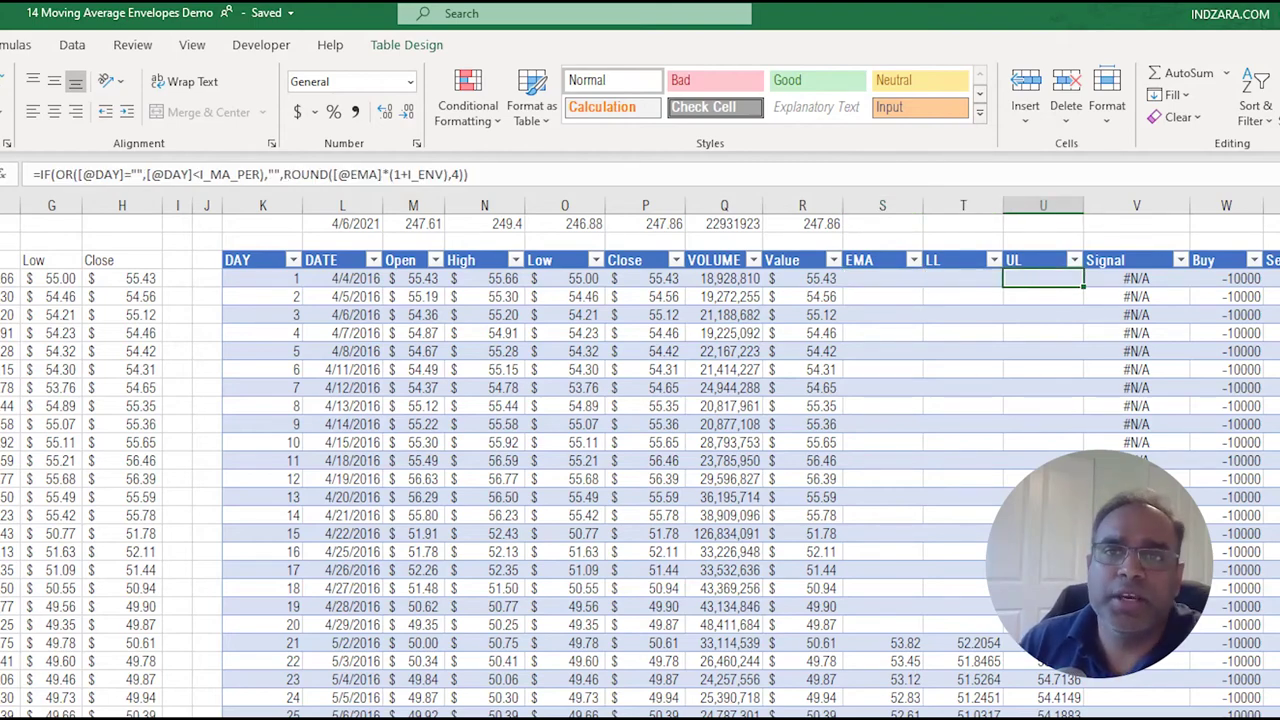
{"action": "left_click", "coordinate": [962, 278]}
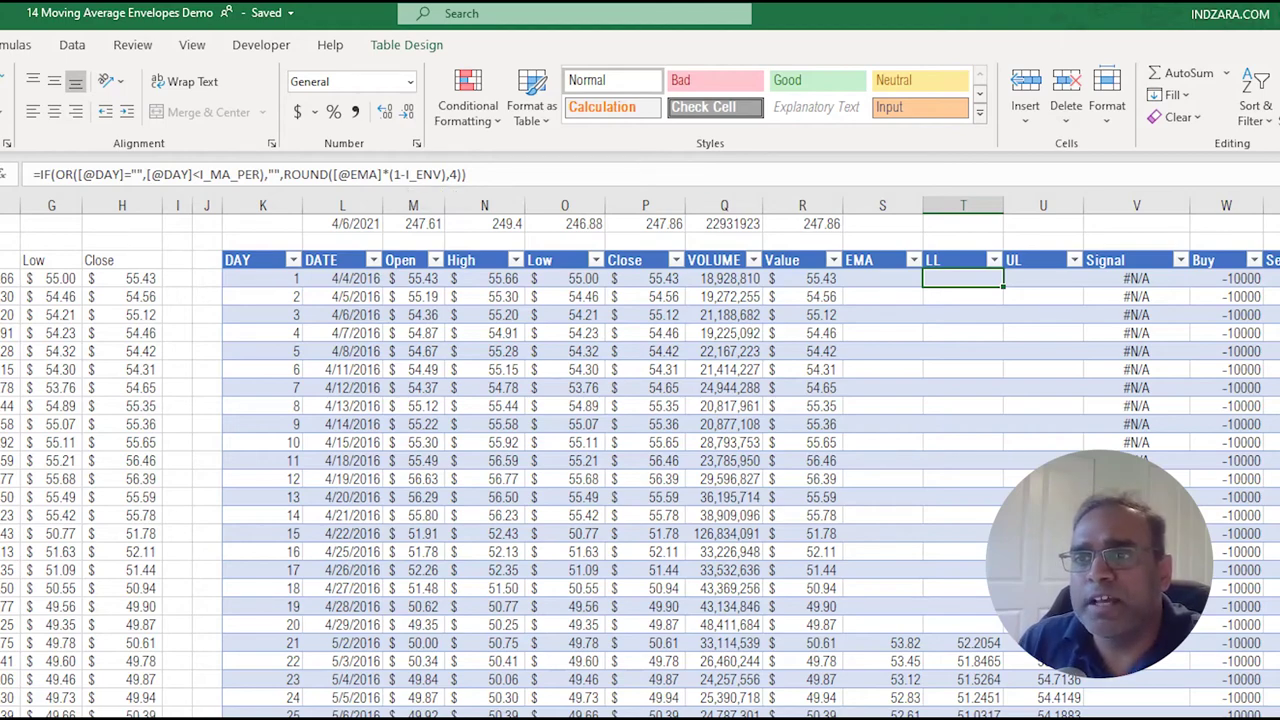
{"action": "left_click", "coordinate": [1043, 278]}
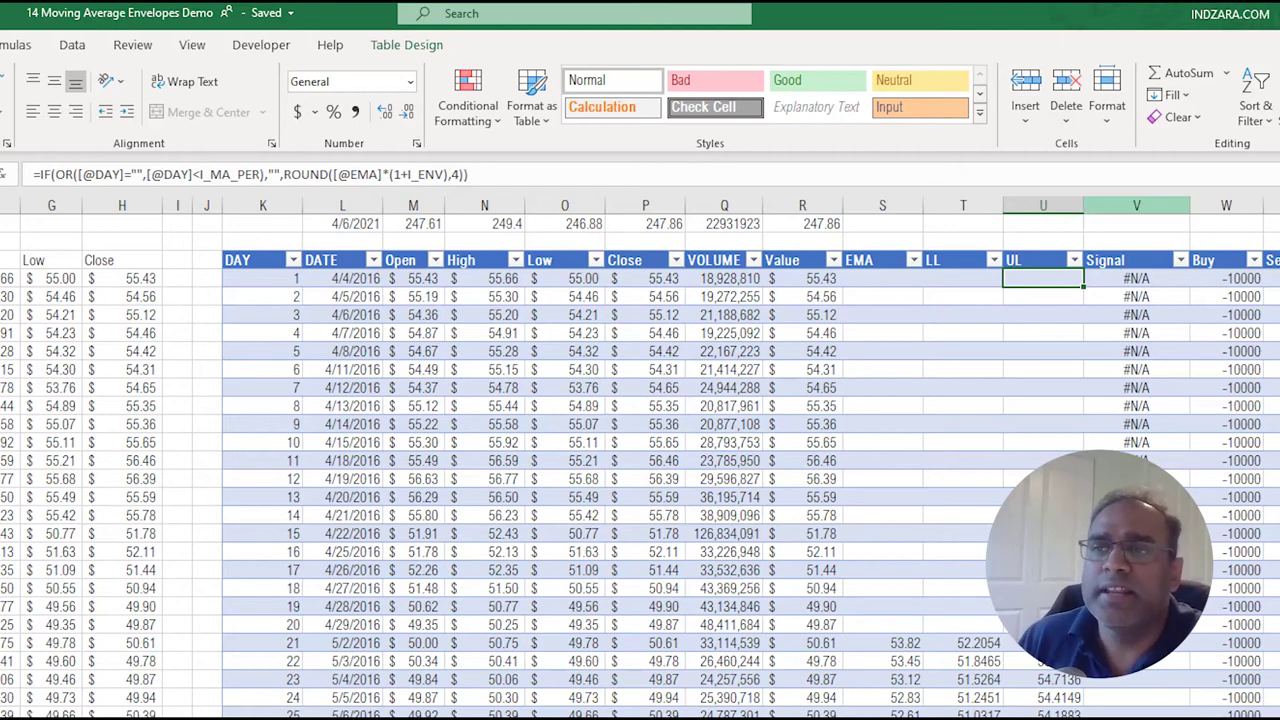
{"action": "left_click", "coordinate": [1136, 205]}
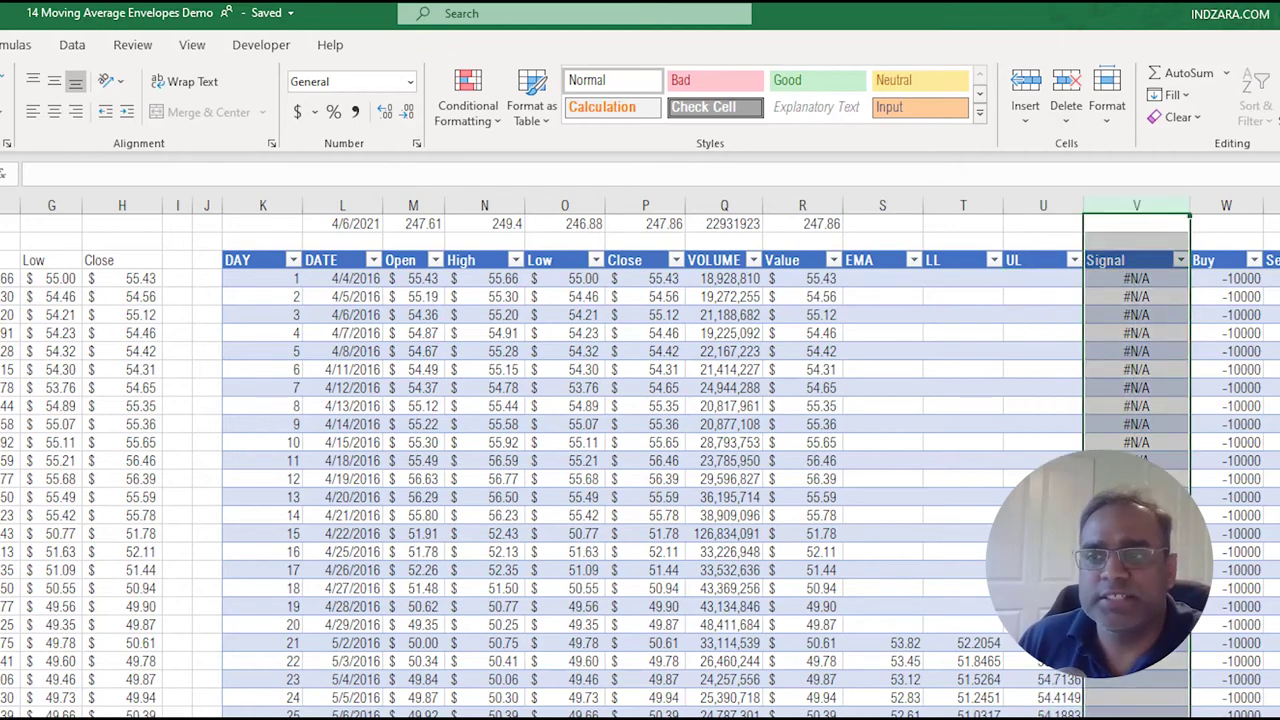
Inspect the Signal, Buy and Sell formulas in V4:X4, then return to the chart sheet.
{"action": "left_click", "coordinate": [1136, 278]}
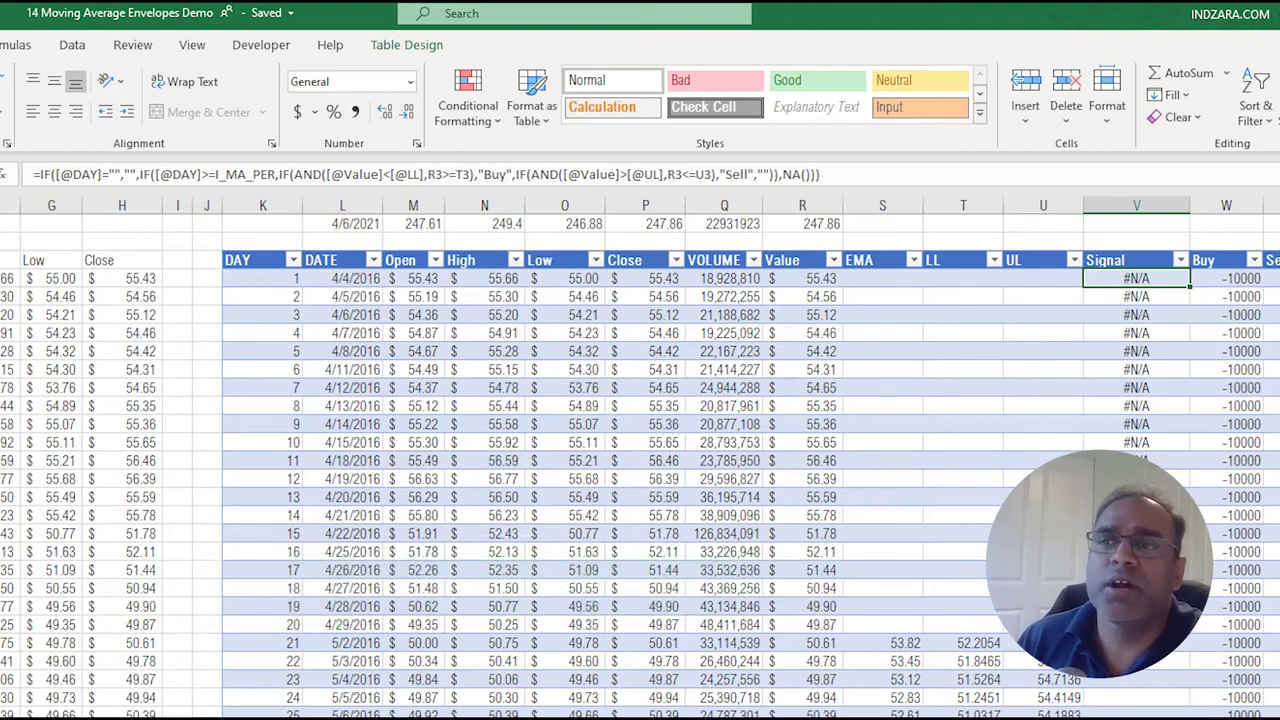
{"action": "left_click", "coordinate": [1226, 278]}
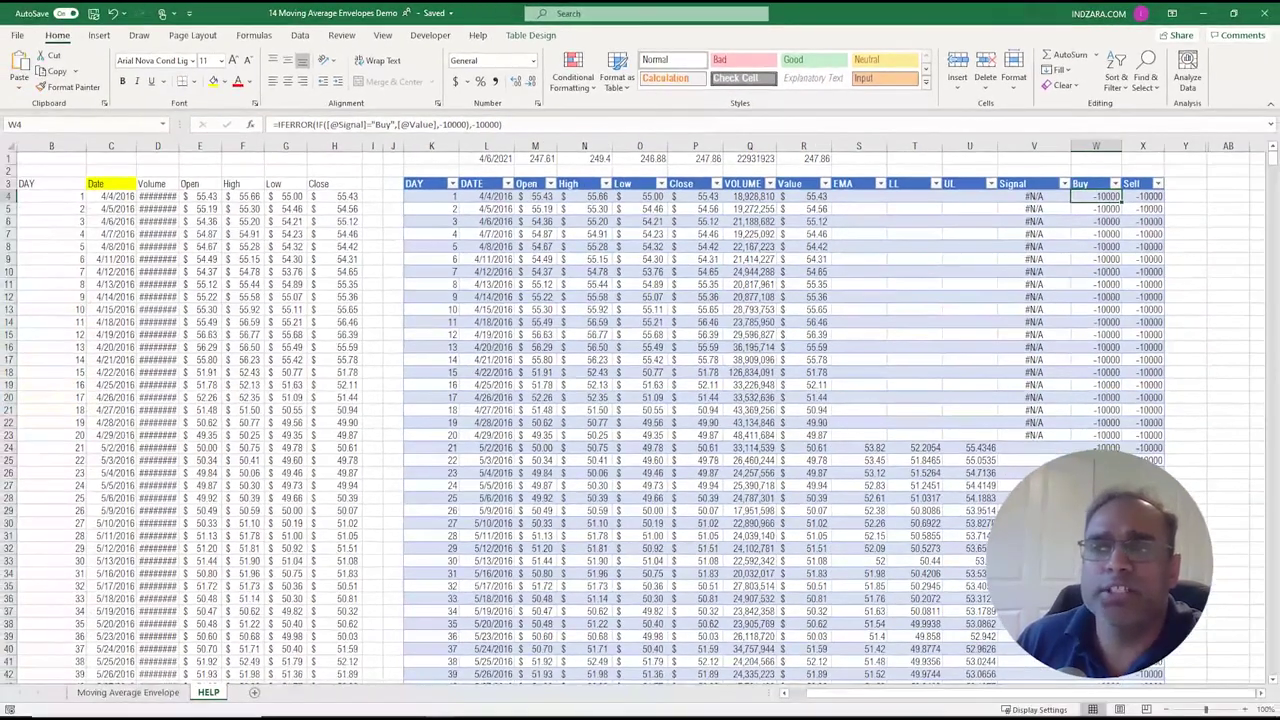
{"action": "left_click", "coordinate": [1143, 196]}
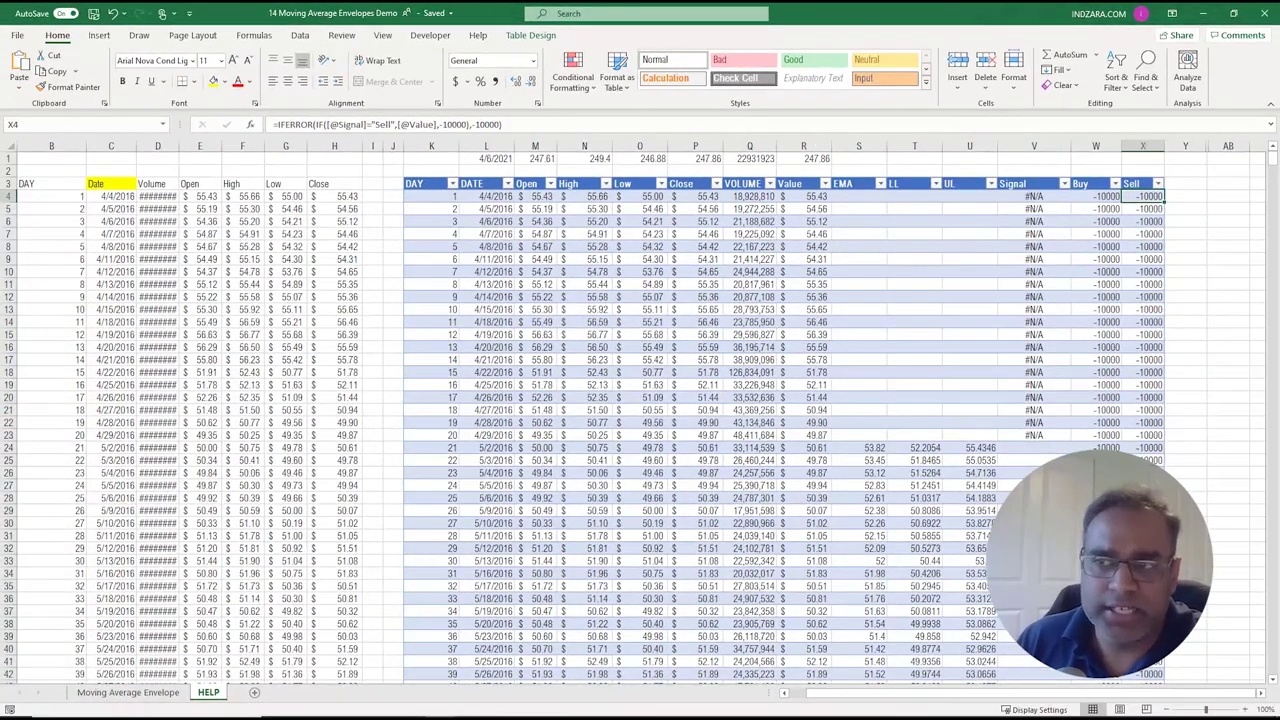
{"action": "left_click_drag", "start_coordinate": [1095, 146], "coordinate": [1143, 146]}
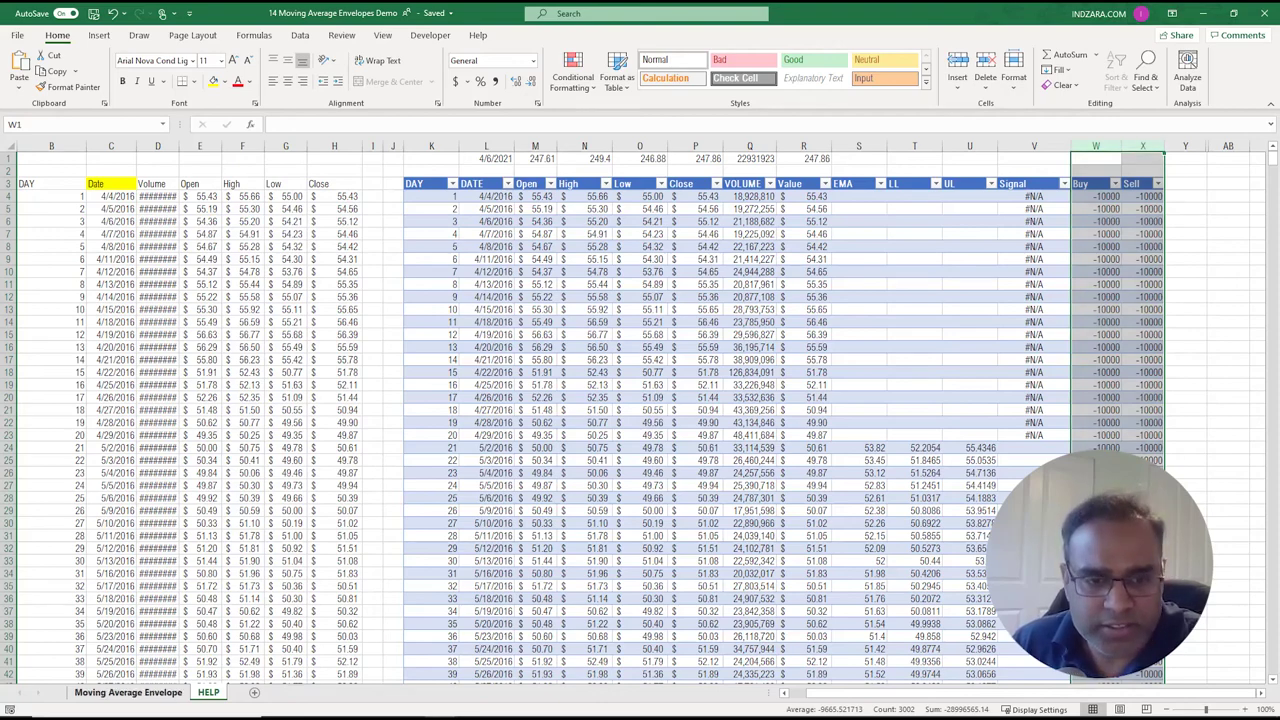
{"action": "left_click", "coordinate": [128, 692]}
Open the Select Data Source dialog for the envelope chart.
{"action": "right_click", "coordinate": [592, 326]}
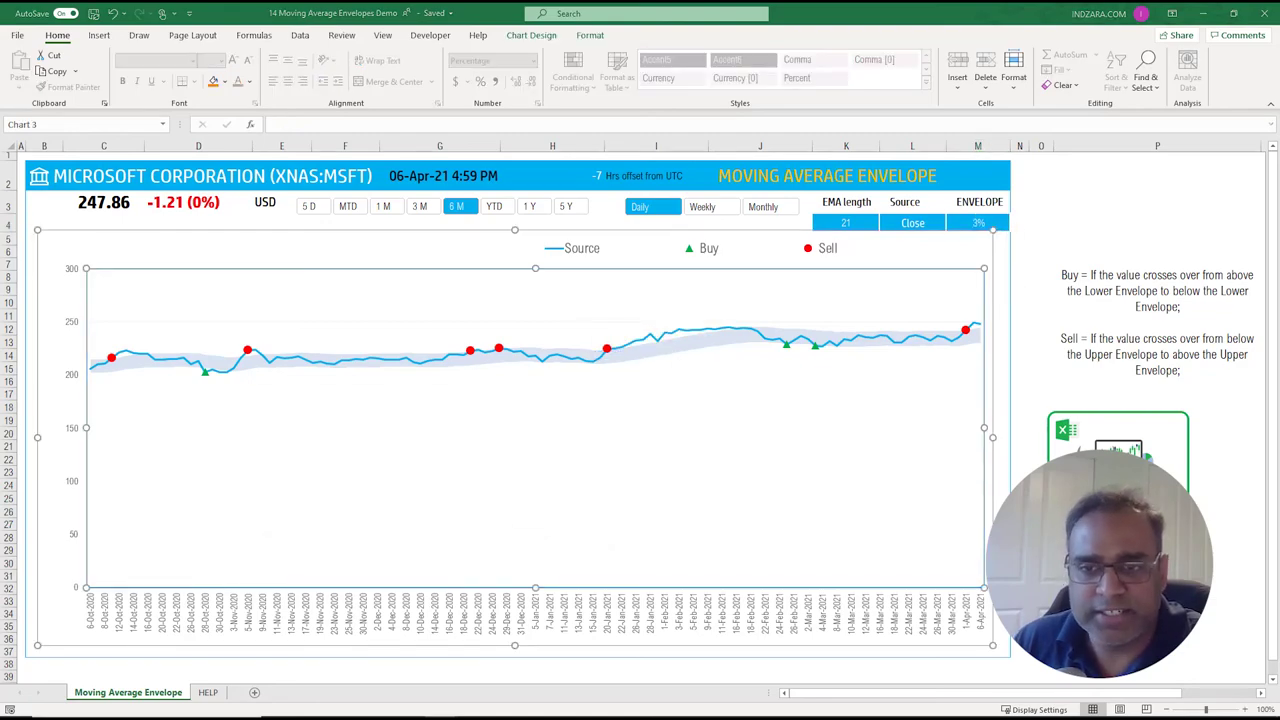
{"action": "key", "text": "alt+j"}
{"action": "key", "text": "c"}
{"action": "key", "text": "e"}
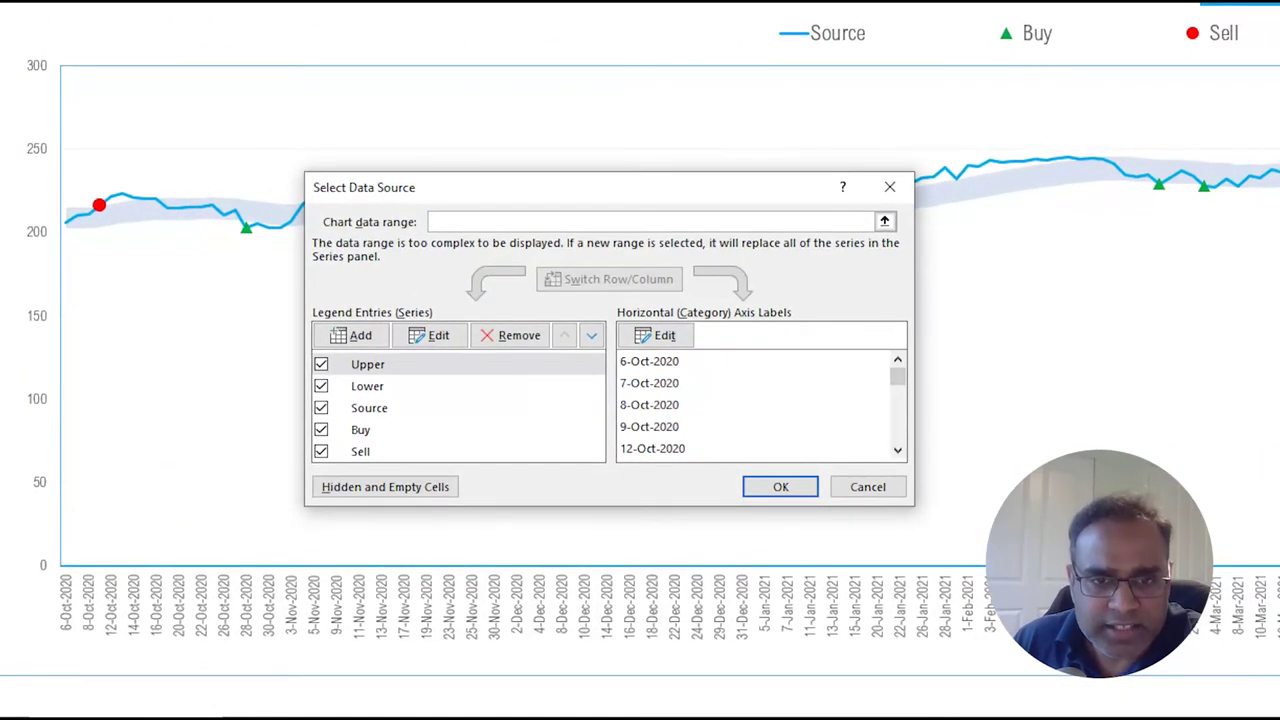
Step through the Upper, Lower, Source, Buy and Sell legend entries.
{"action": "left_click", "coordinate": [458, 364]}
{"action": "left_click", "coordinate": [458, 386]}
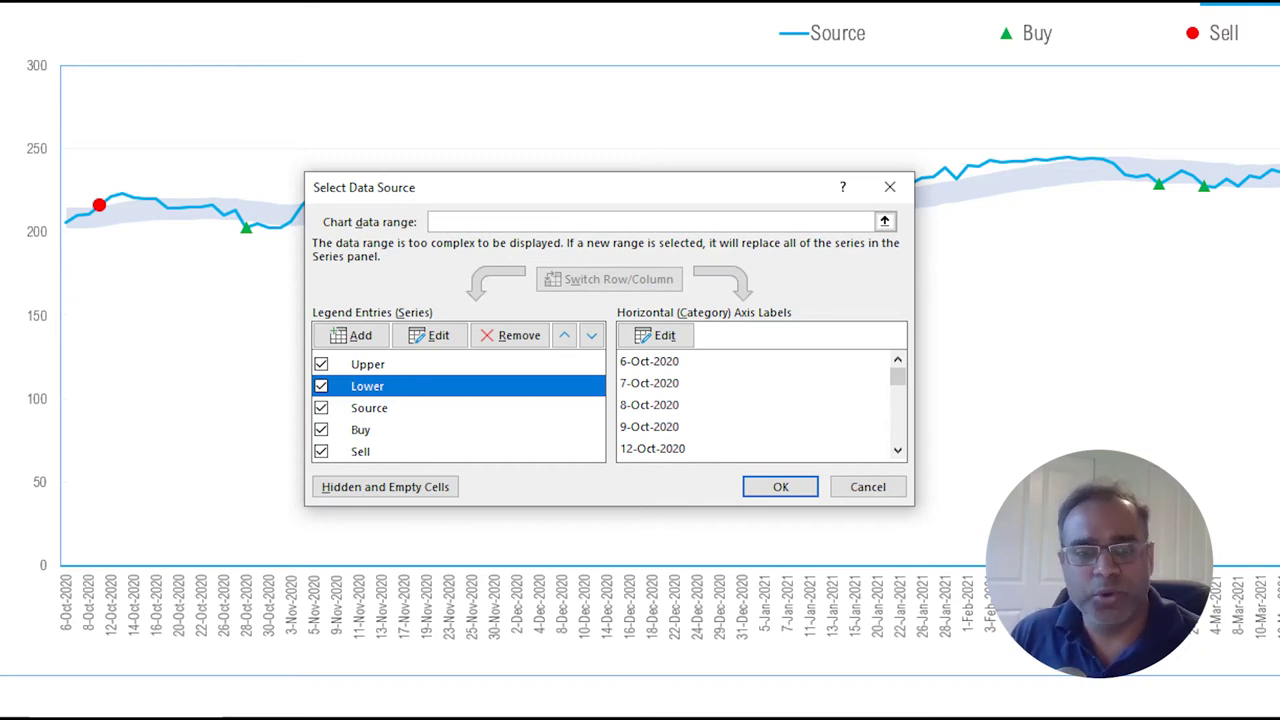
{"action": "left_click", "coordinate": [458, 408]}
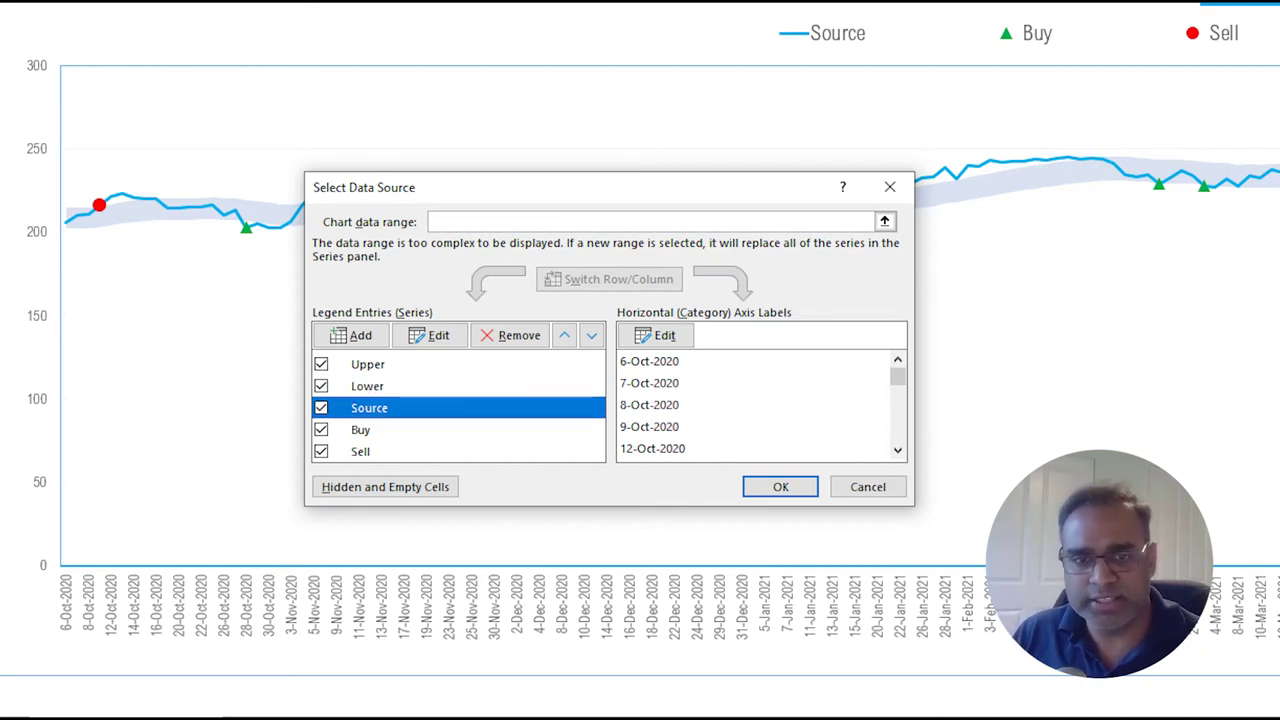
{"action": "left_click", "coordinate": [458, 429]}
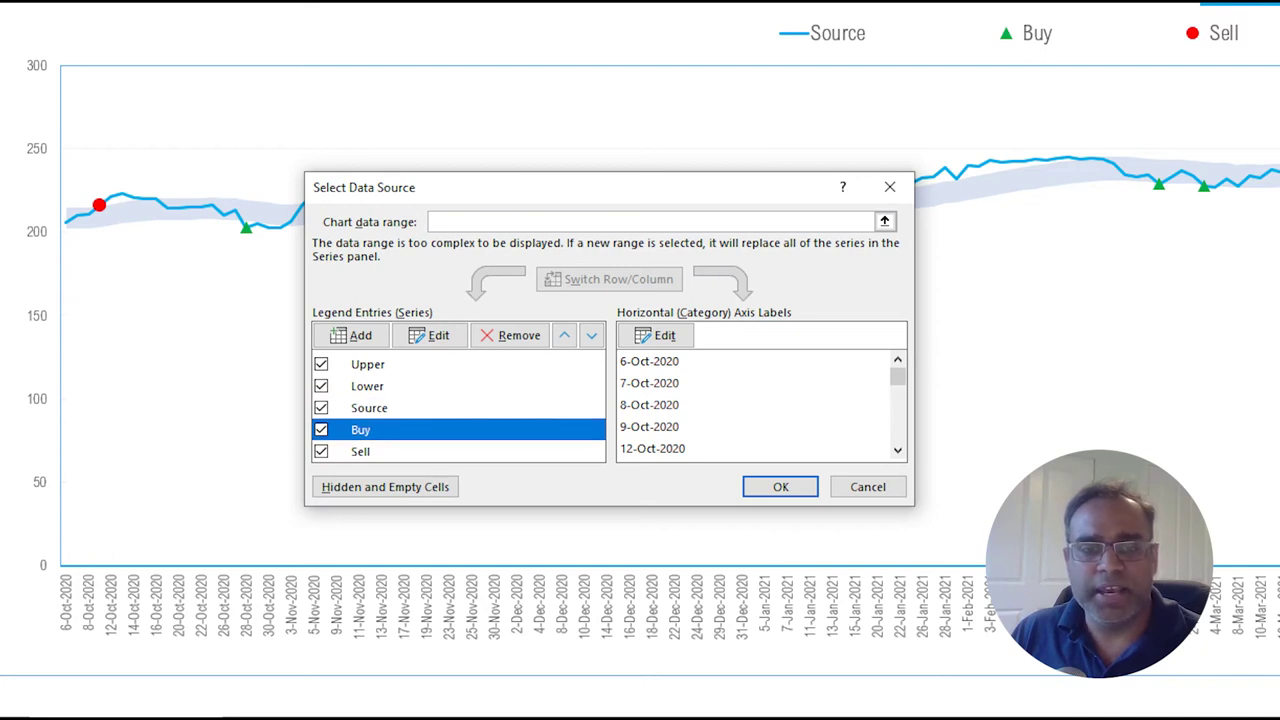
{"action": "left_click", "coordinate": [458, 451]}
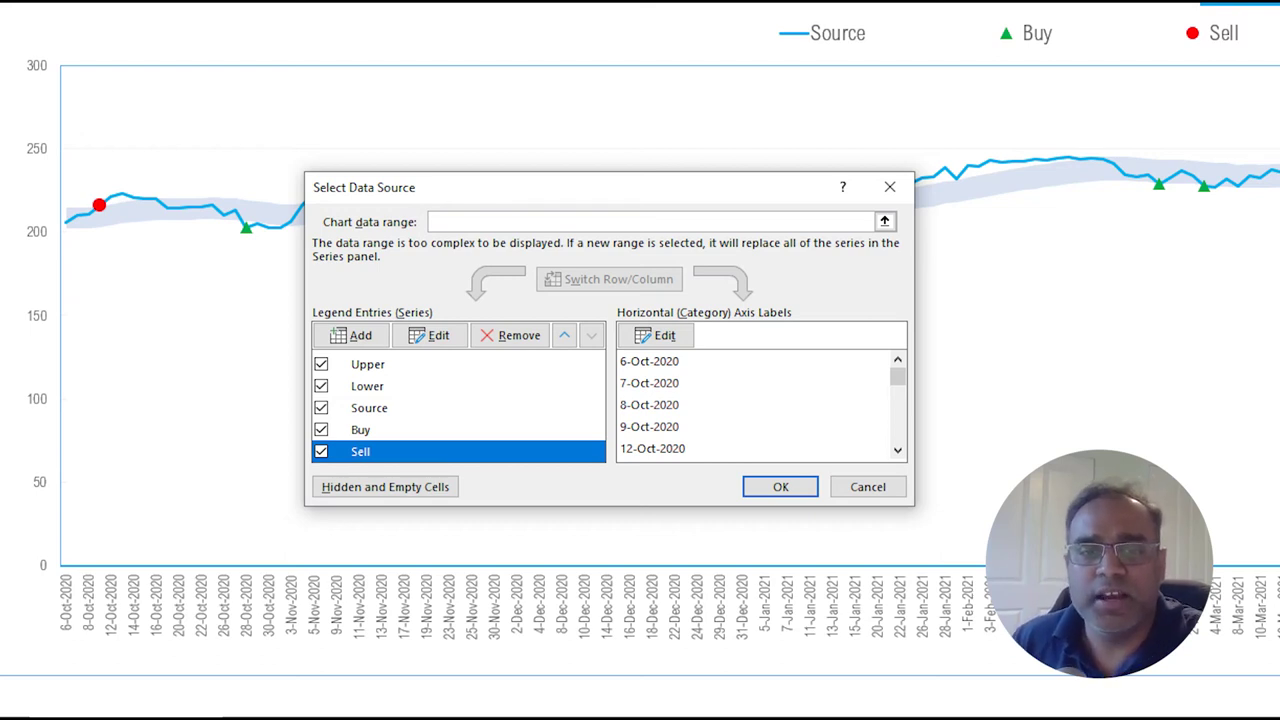
{"action": "left_click", "coordinate": [458, 364]}
{"action": "left_click", "coordinate": [458, 386]}
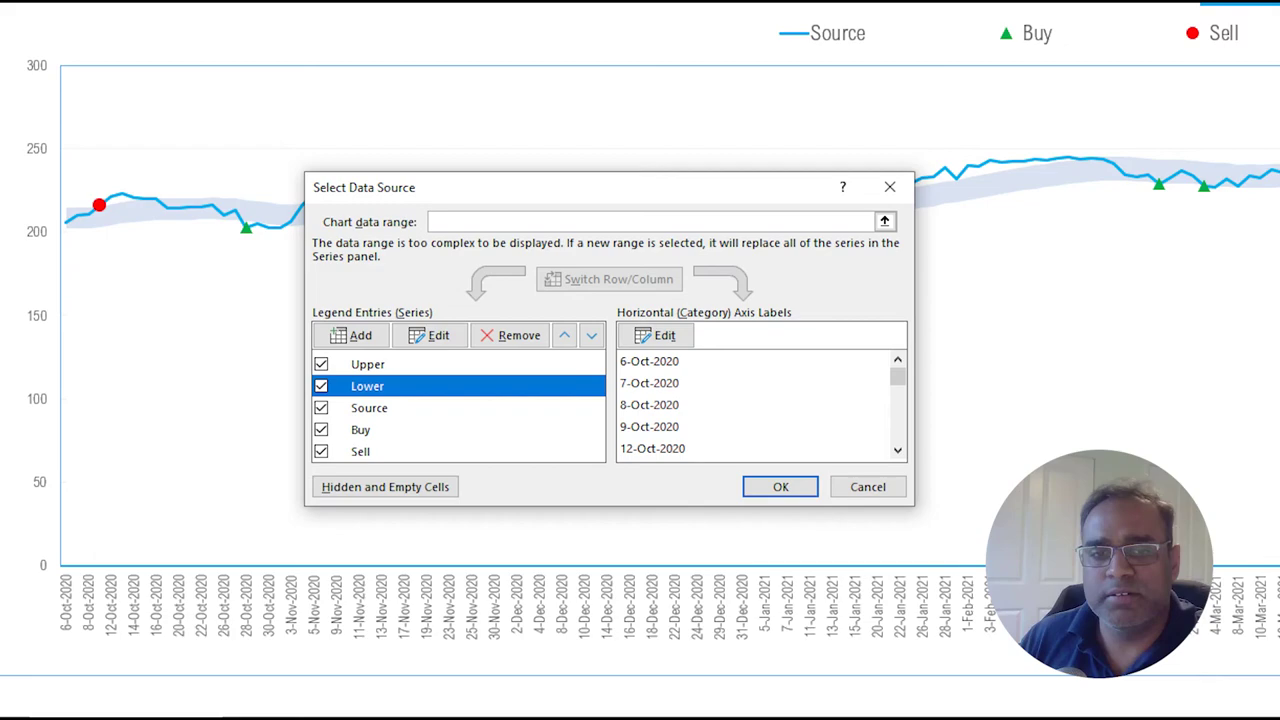
Cancel the dialog, check the HELP sheet's LL/UL and Buy/Sell columns, then return to the chart.
{"action": "left_click", "coordinate": [868, 486]}
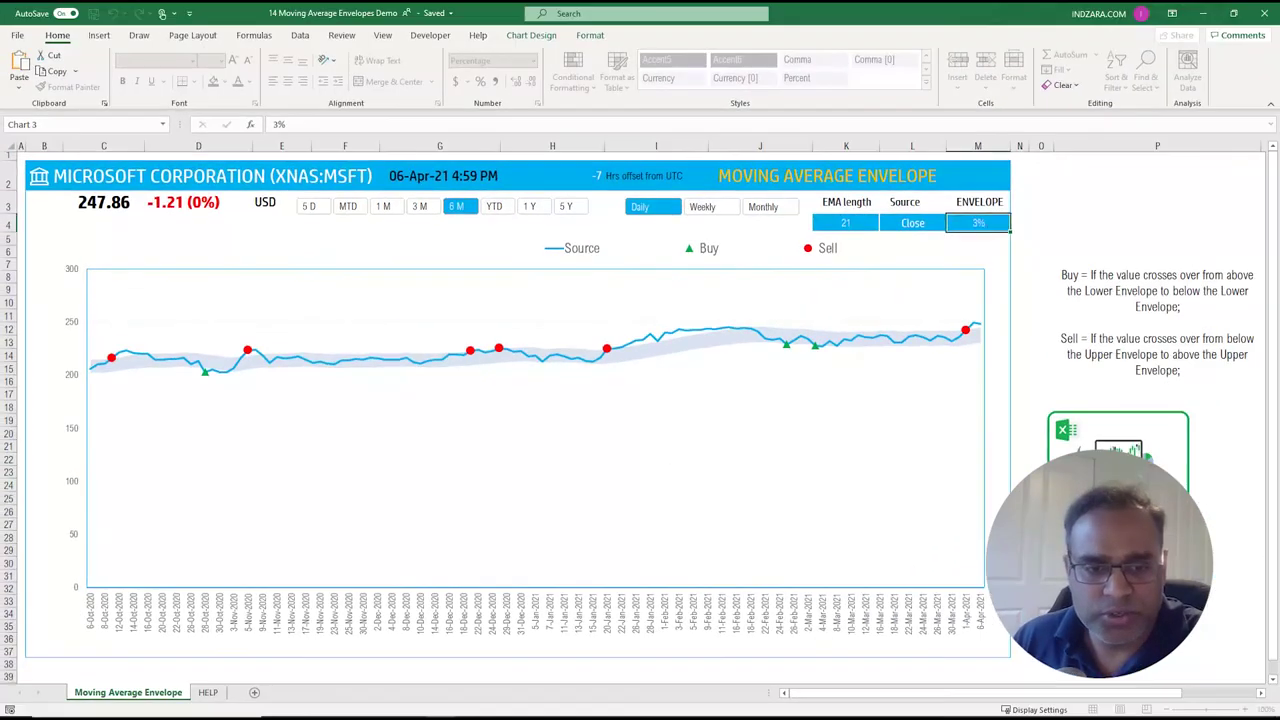
{"action": "left_click", "coordinate": [208, 692]}
{"action": "left_click_drag", "start_coordinate": [914, 146], "coordinate": [969, 146]}
{"action": "left_click_drag", "start_coordinate": [1096, 146], "coordinate": [1143, 146]}
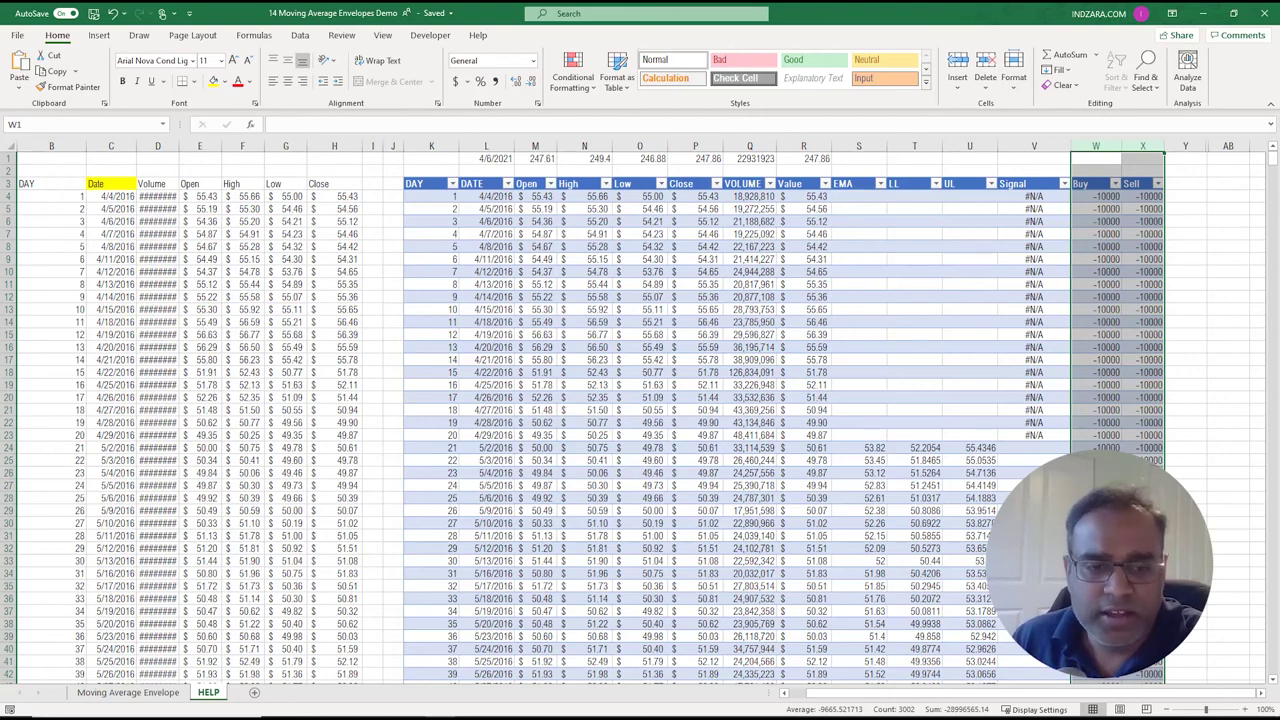
{"action": "key", "text": "ctrl+Page_Up"}
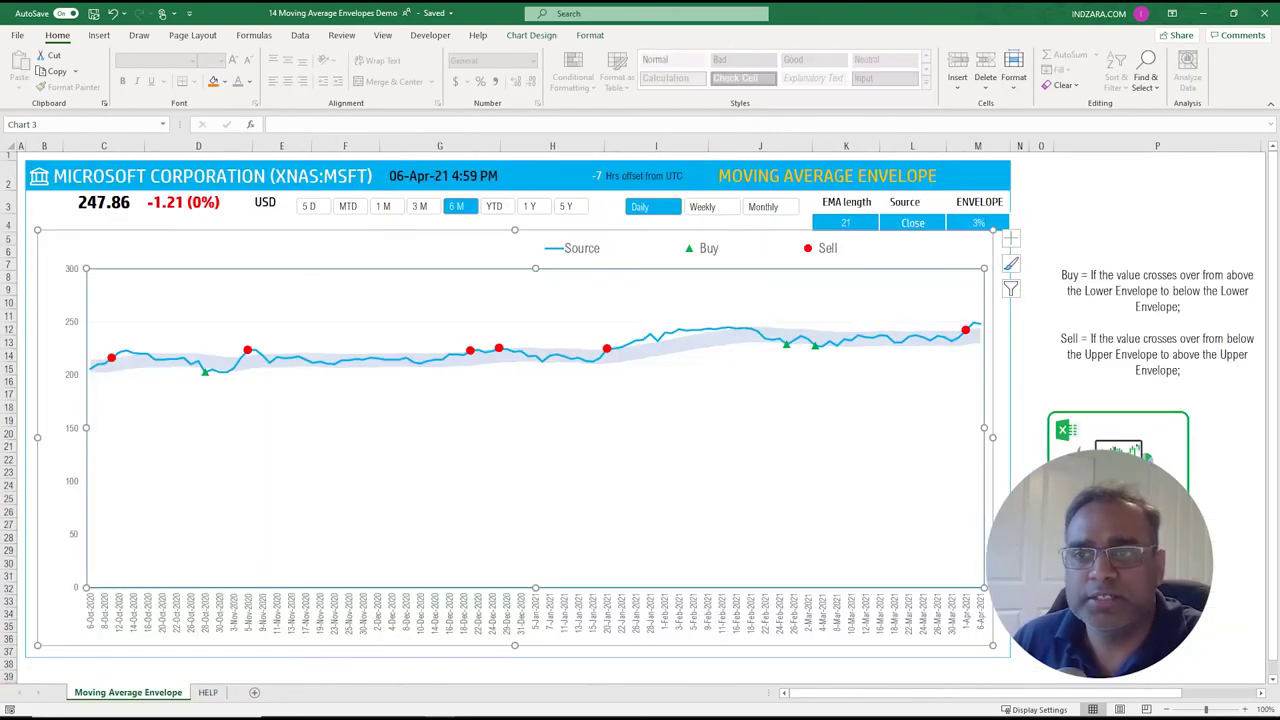